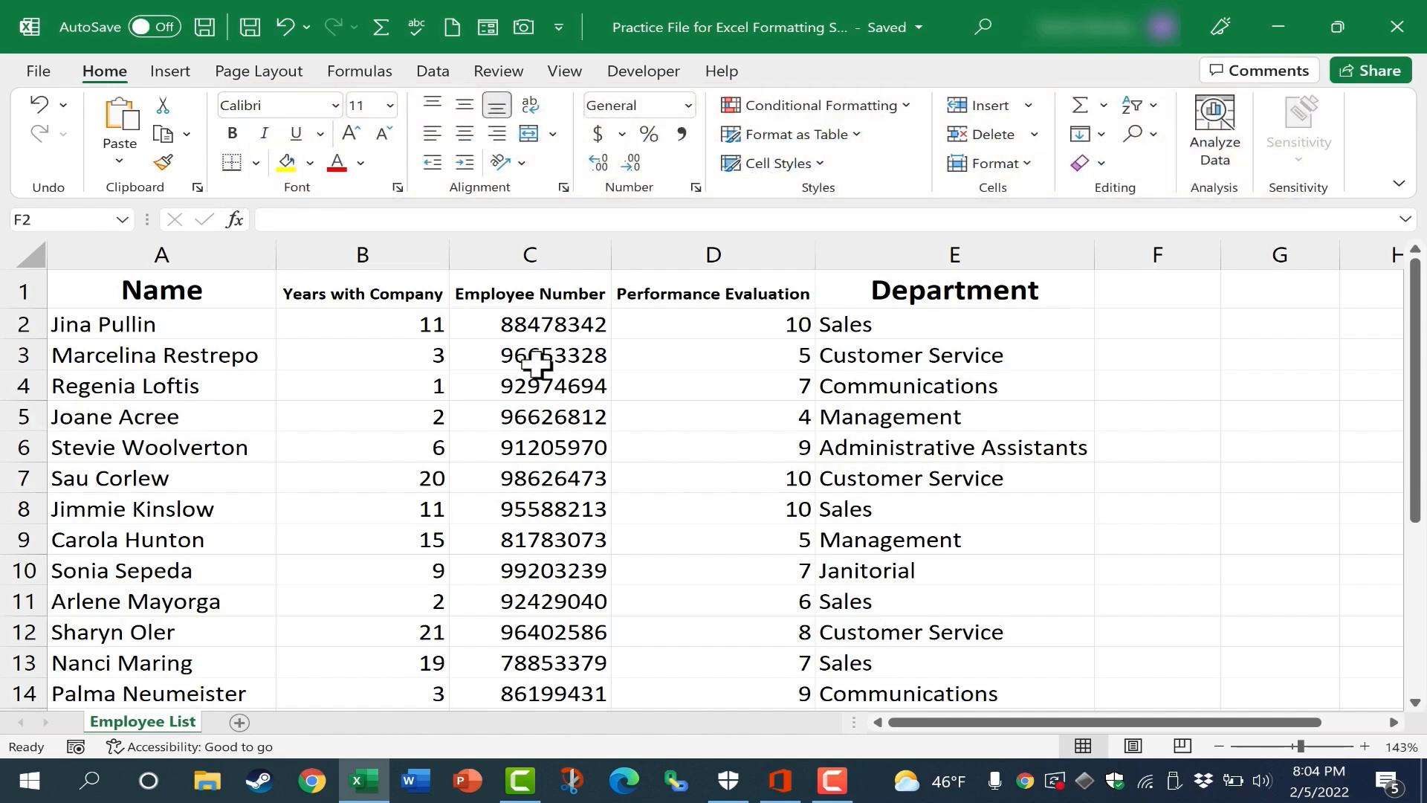
scroll(271, 350, "down", 2)
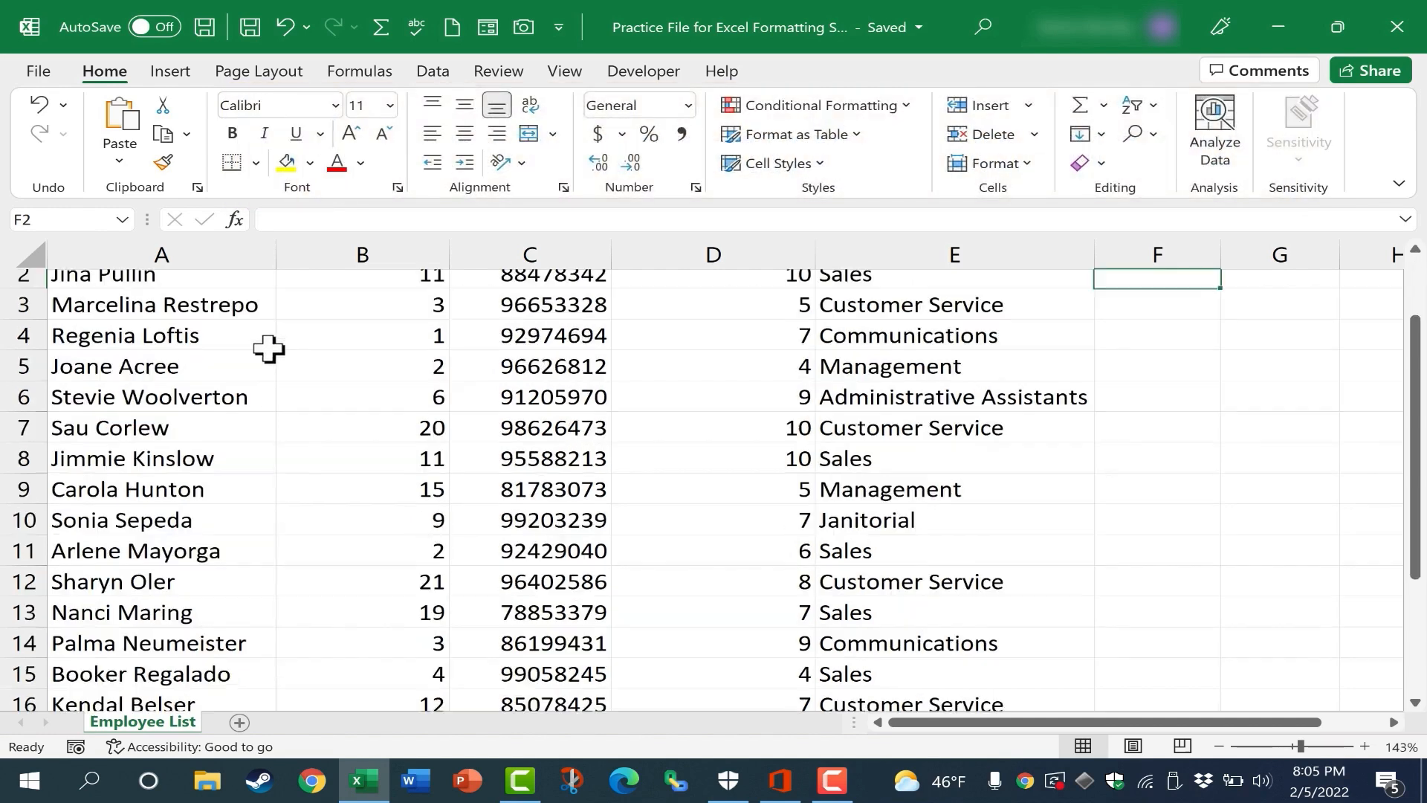
scroll(294, 370, "up", 2)
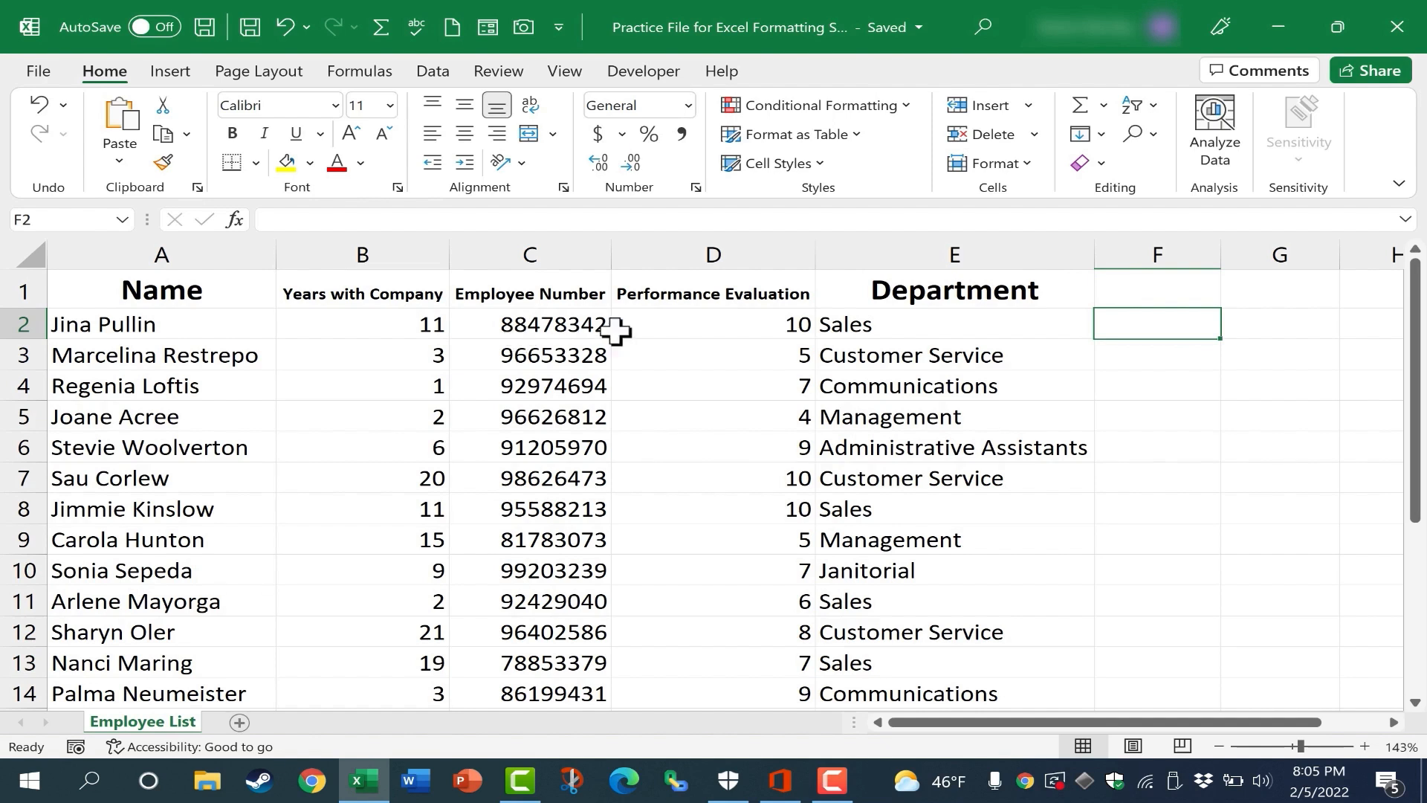
key("Down")
key("Down")
key("Down")
key("Down")
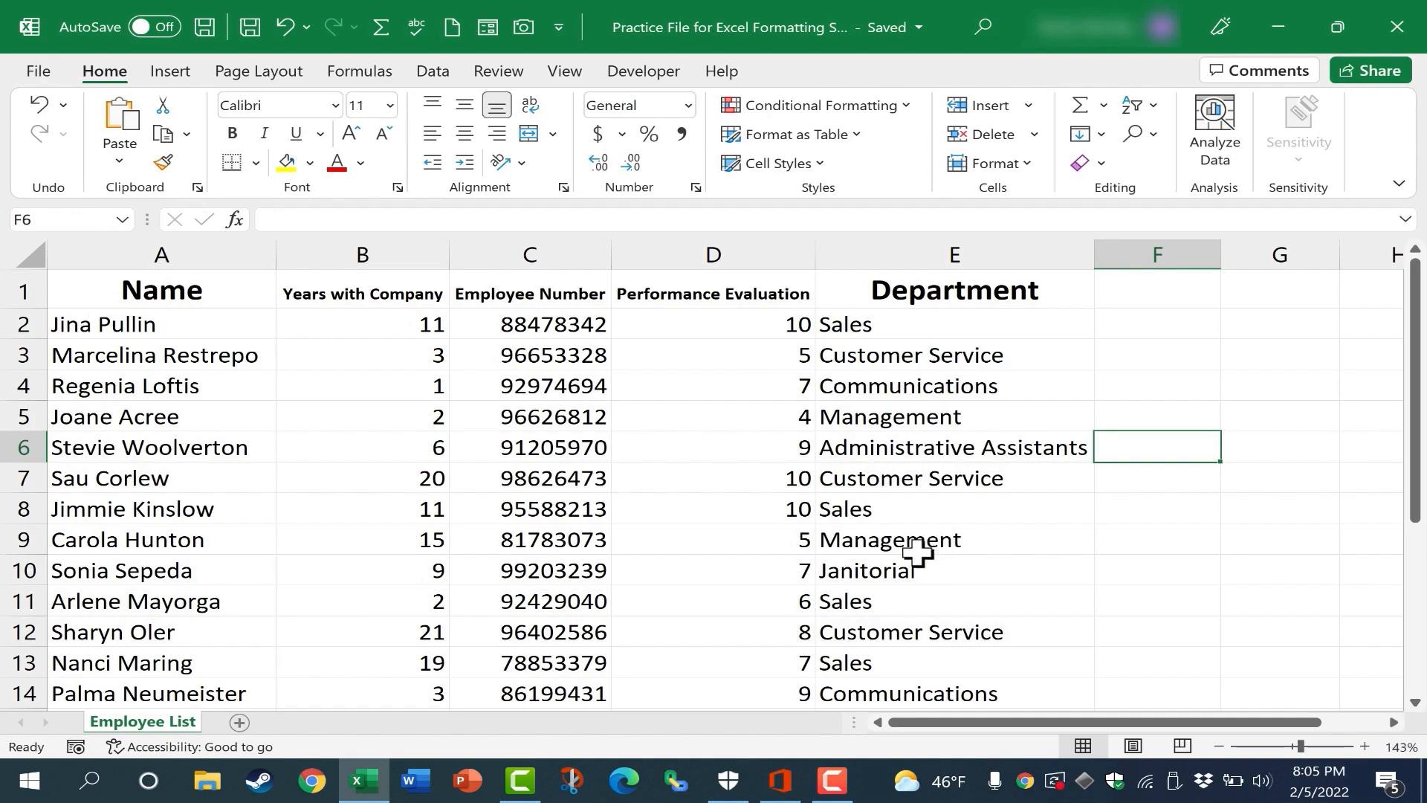
- Apply bold to the Management entry in cell E5 and undo that formatting
left_click(905, 416)
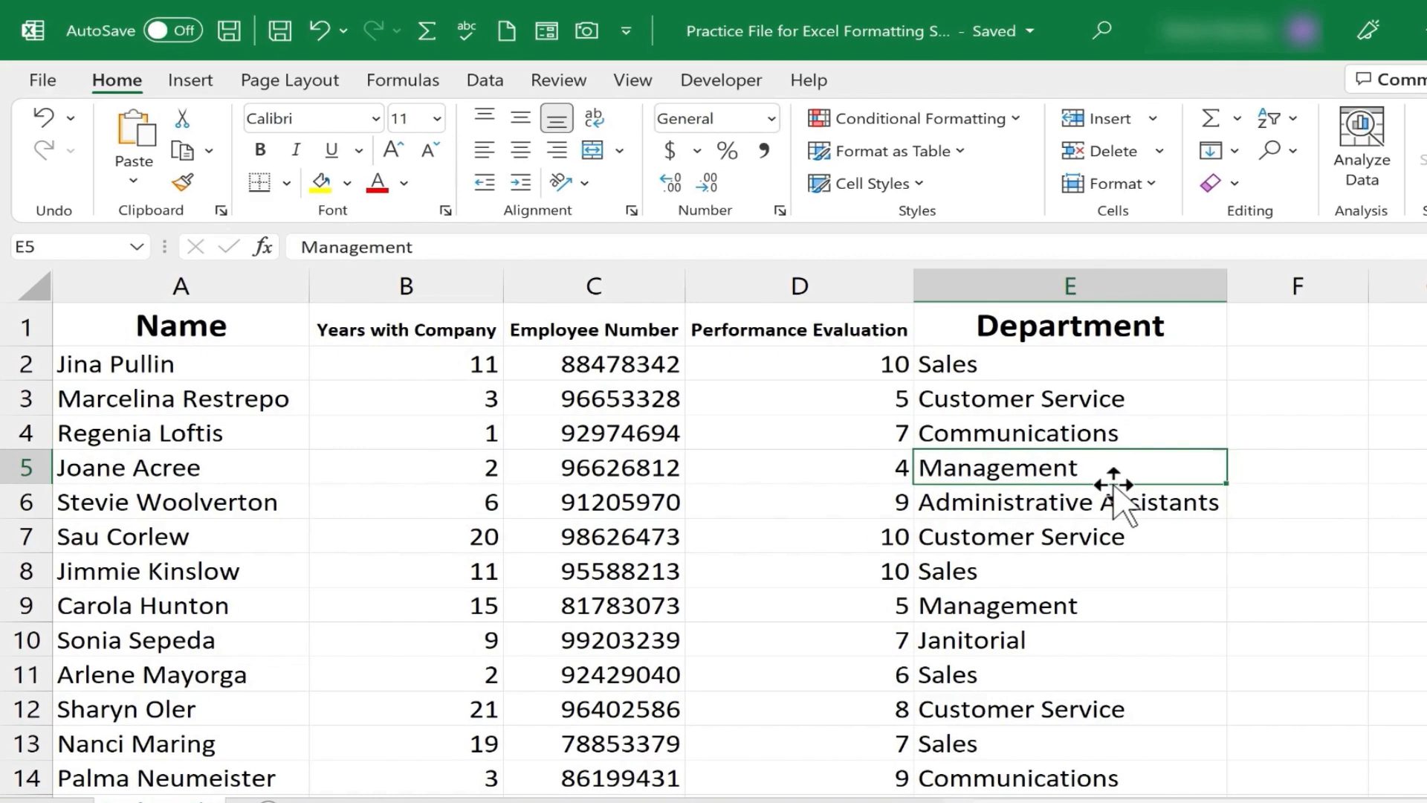
key("ctrl+b")
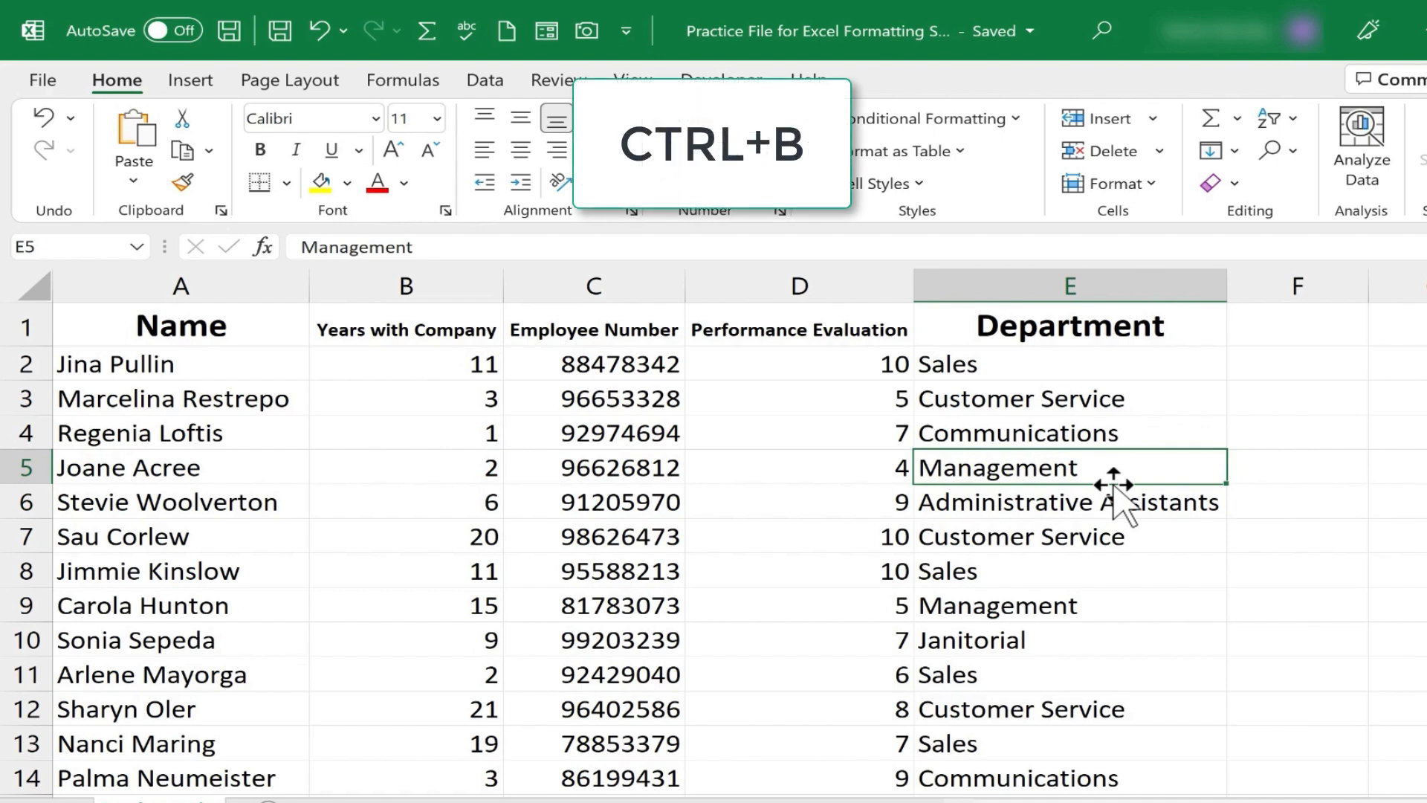
key("ctrl+b")
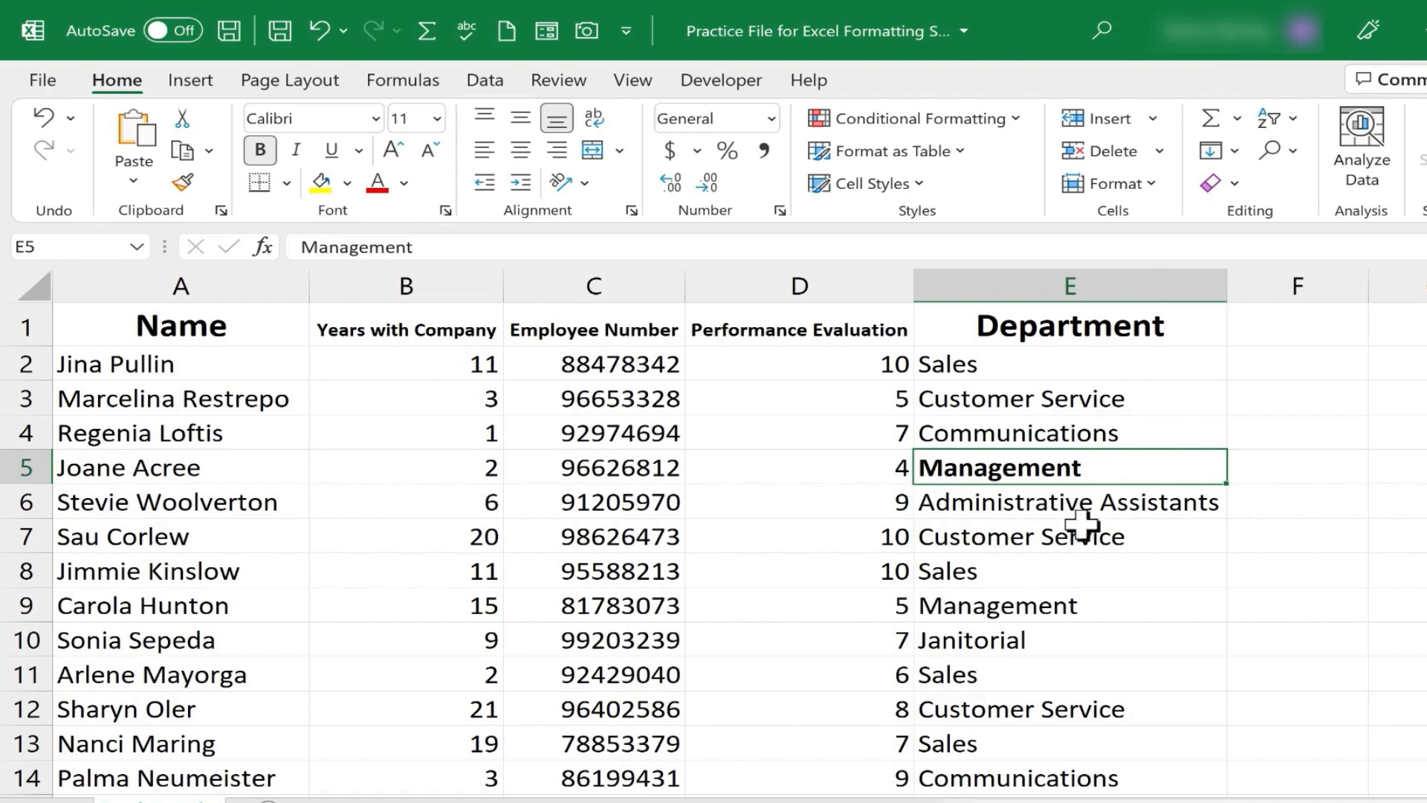
left_click(1014, 606)
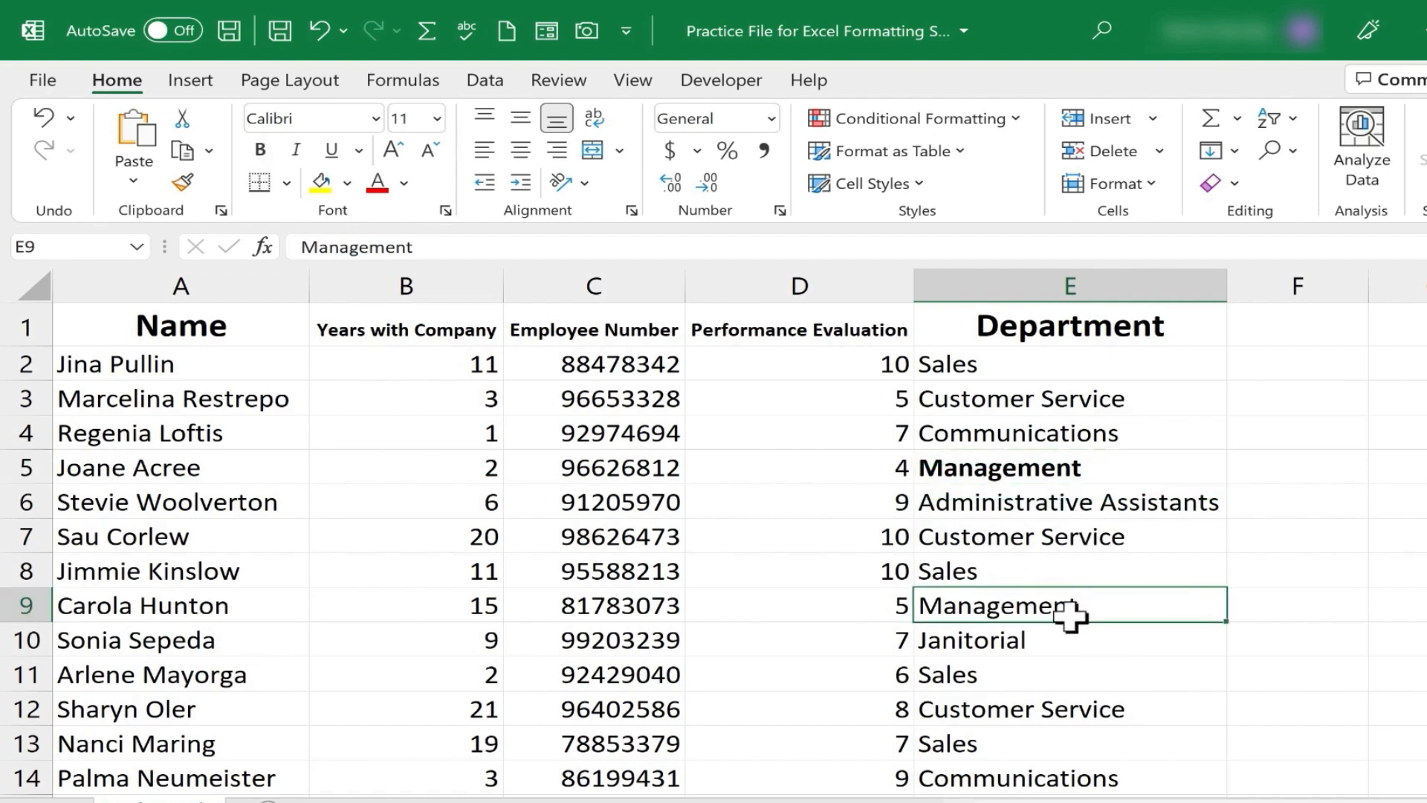
scroll(1066, 628, "down", 3)
scroll(1070, 640, "up", 3)
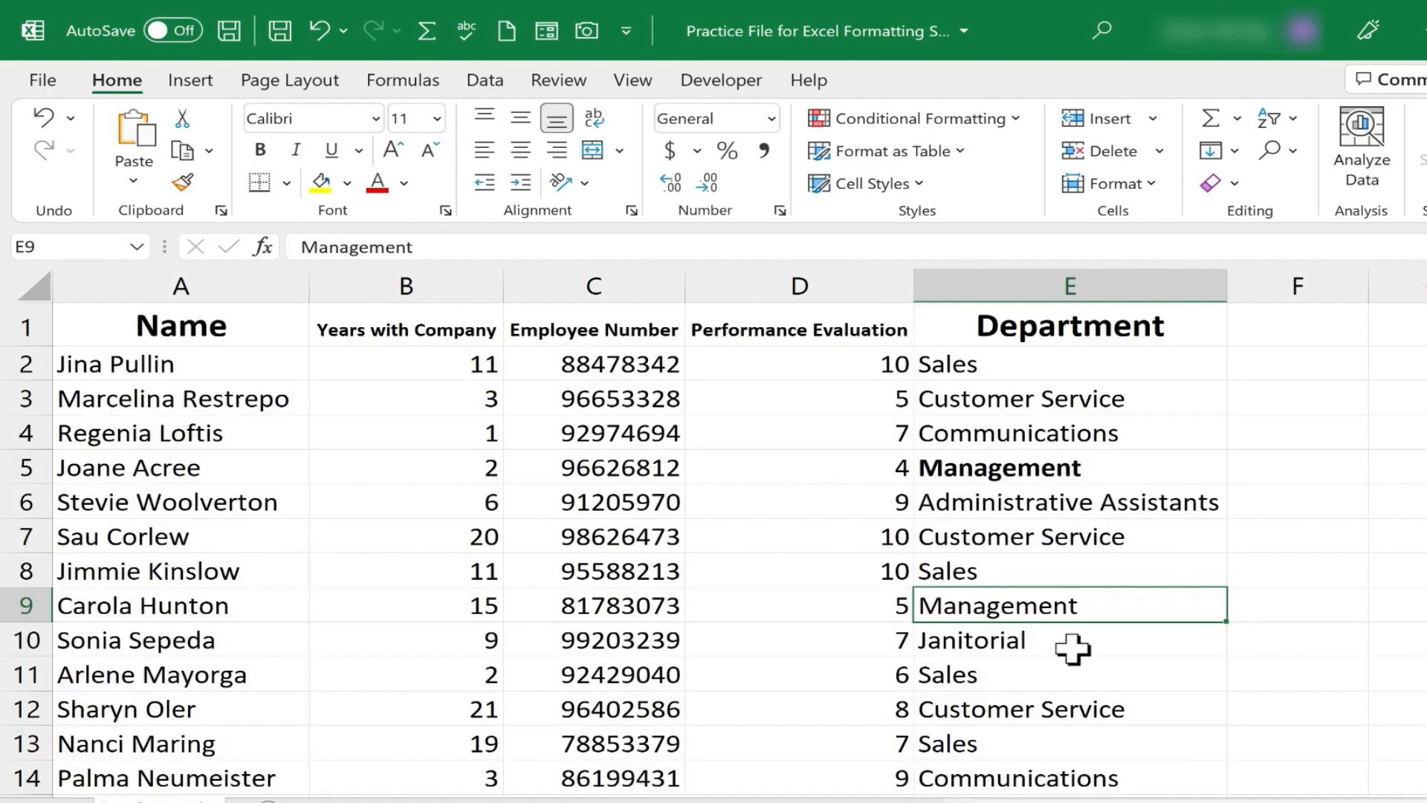
key("ctrl+z")
- Select both Management entries, cells E5 and E9, together and make them bold
left_click(1007, 487)
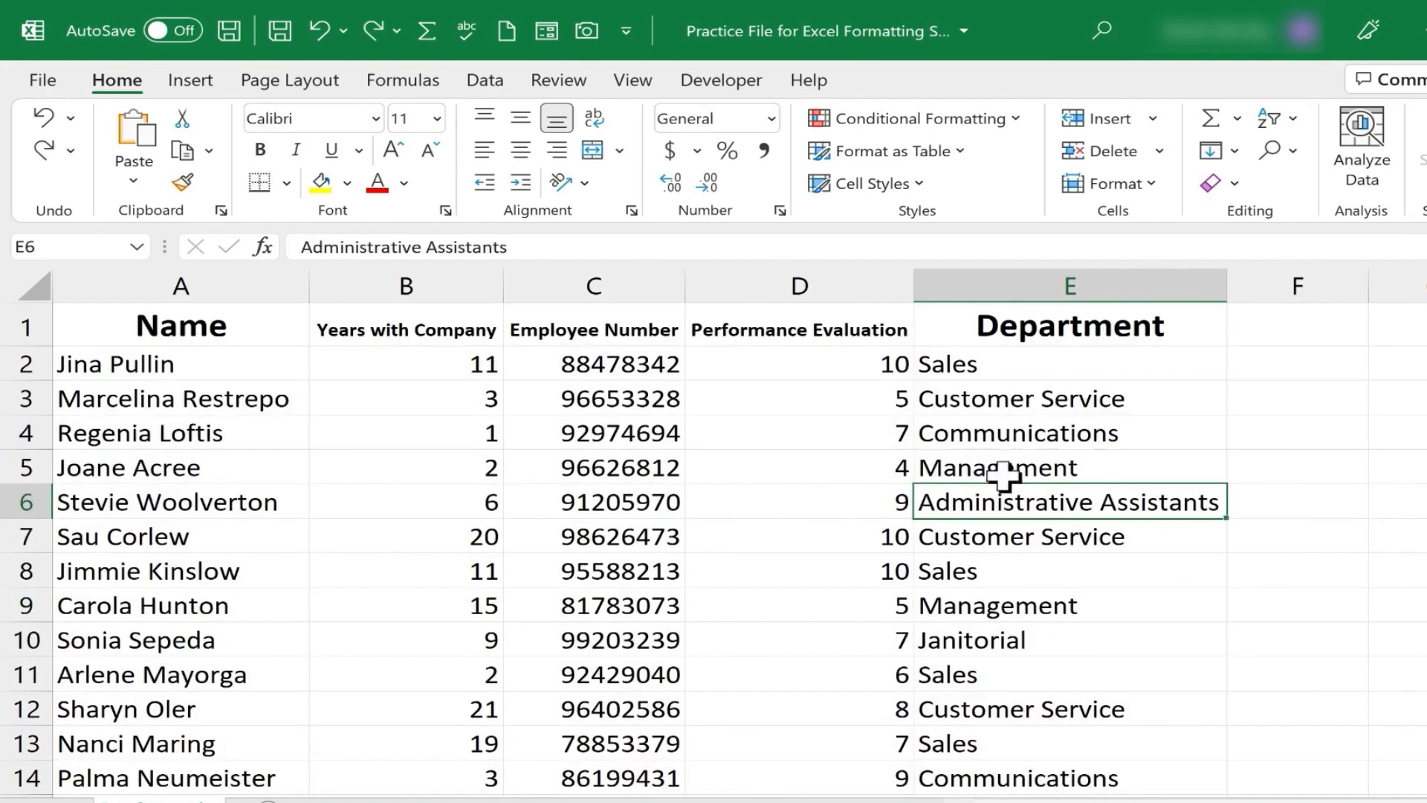
left_click(1003, 474)
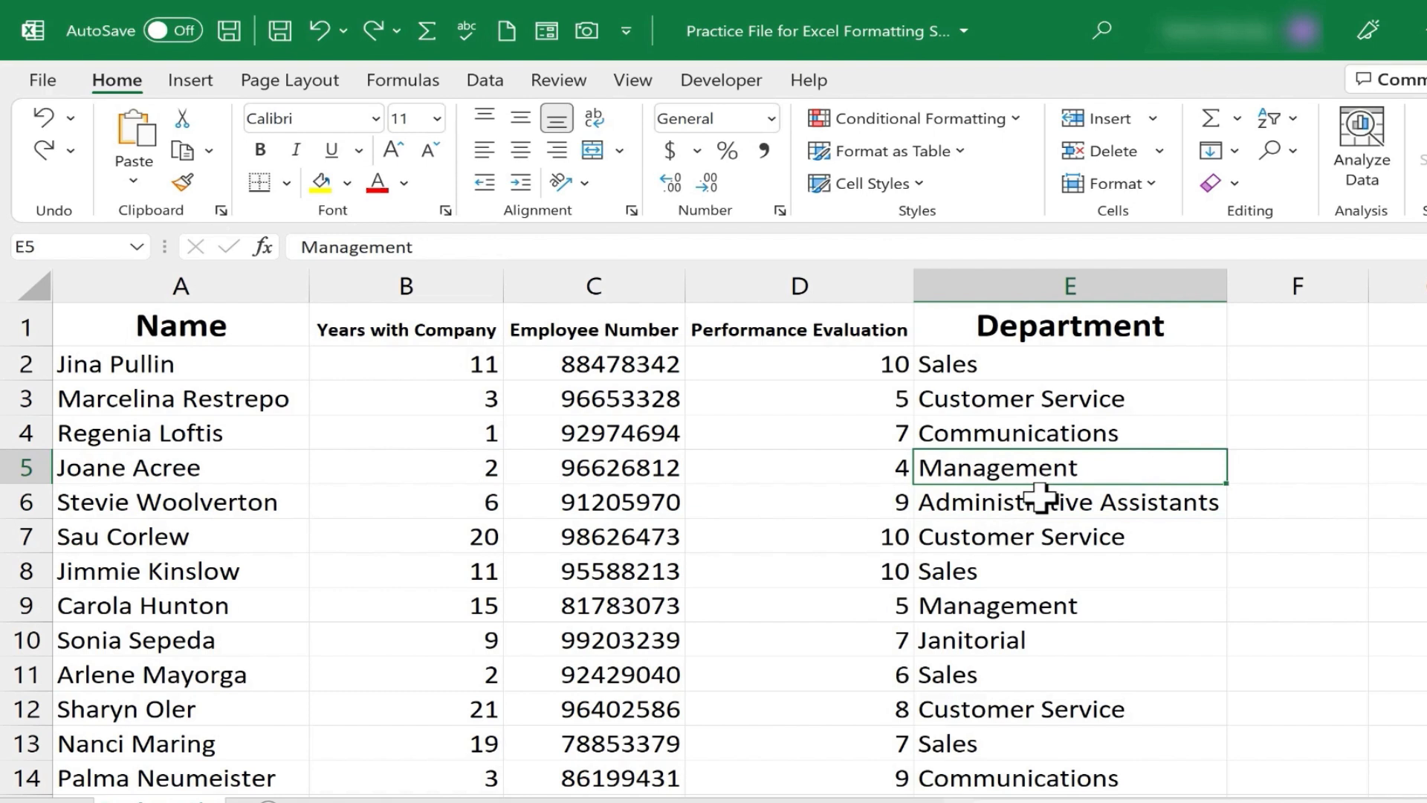
key("ctrl")
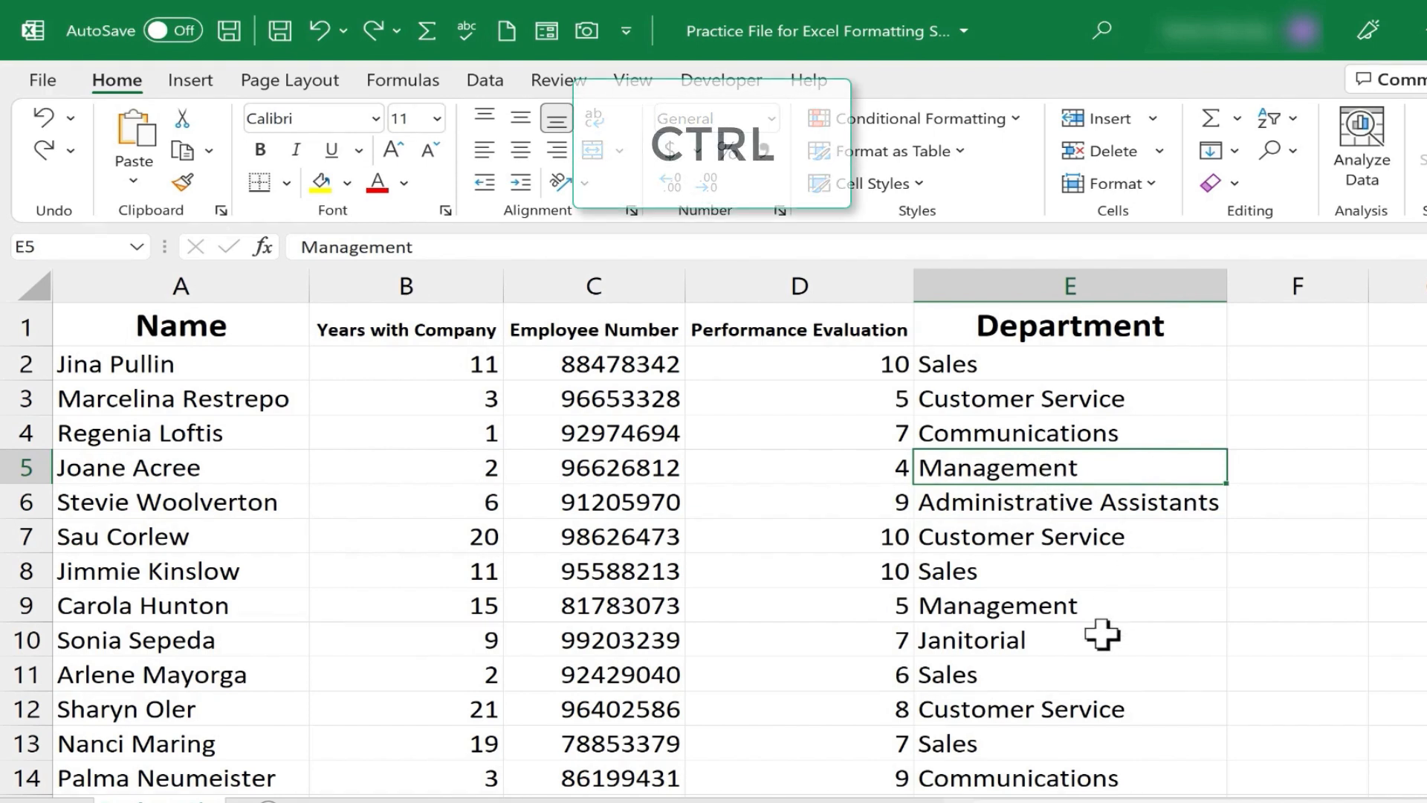
left_click(1036, 611, "ctrl")
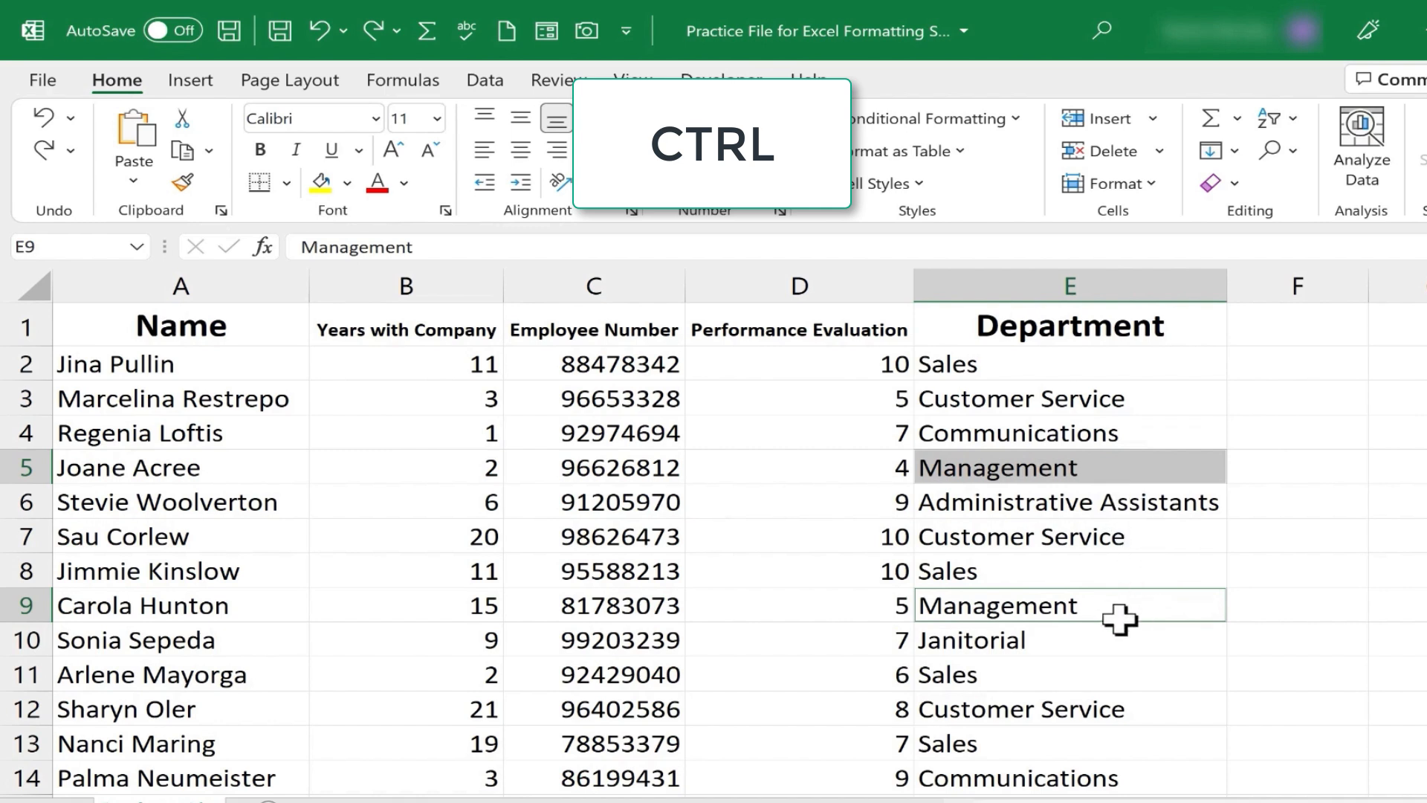
key("ctrl+b")
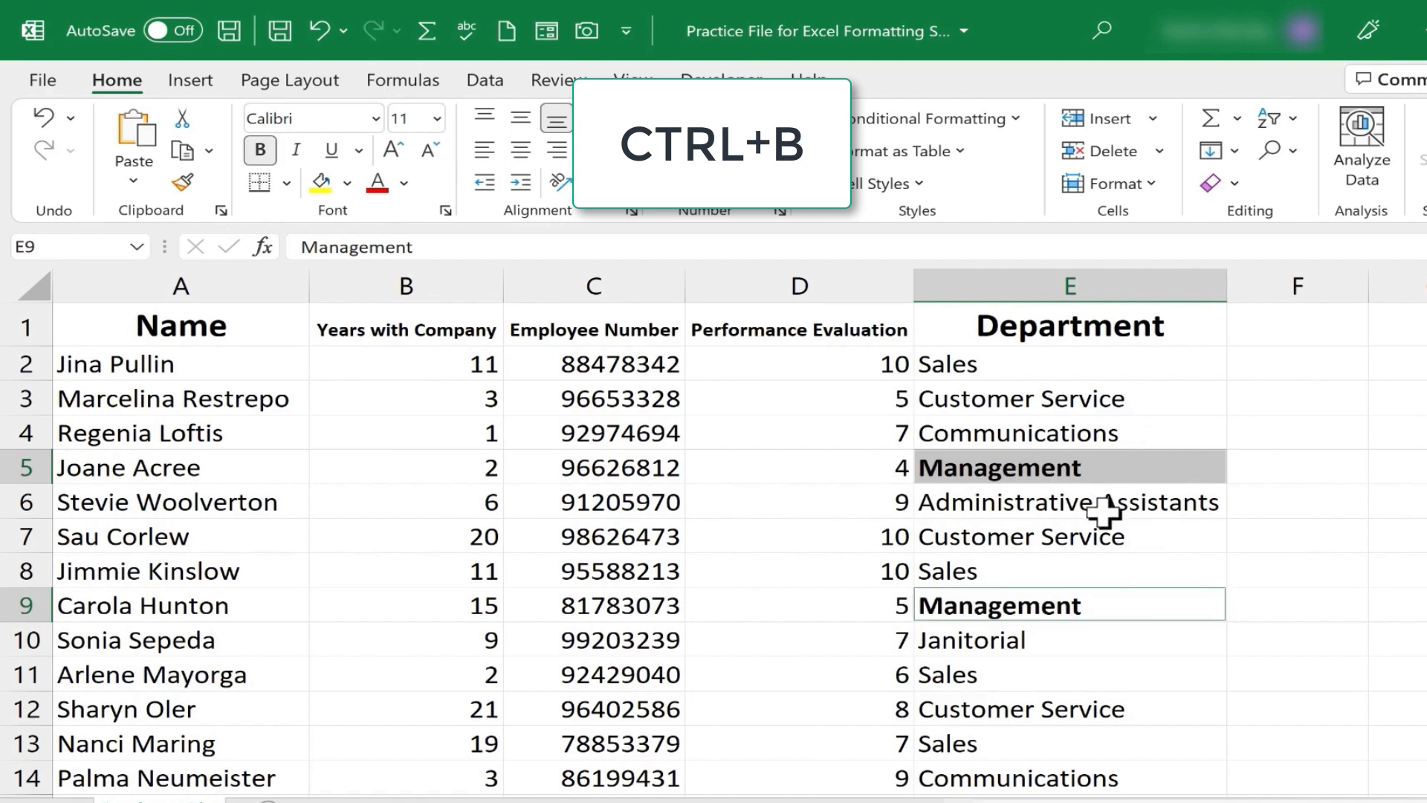
left_click(1169, 545)
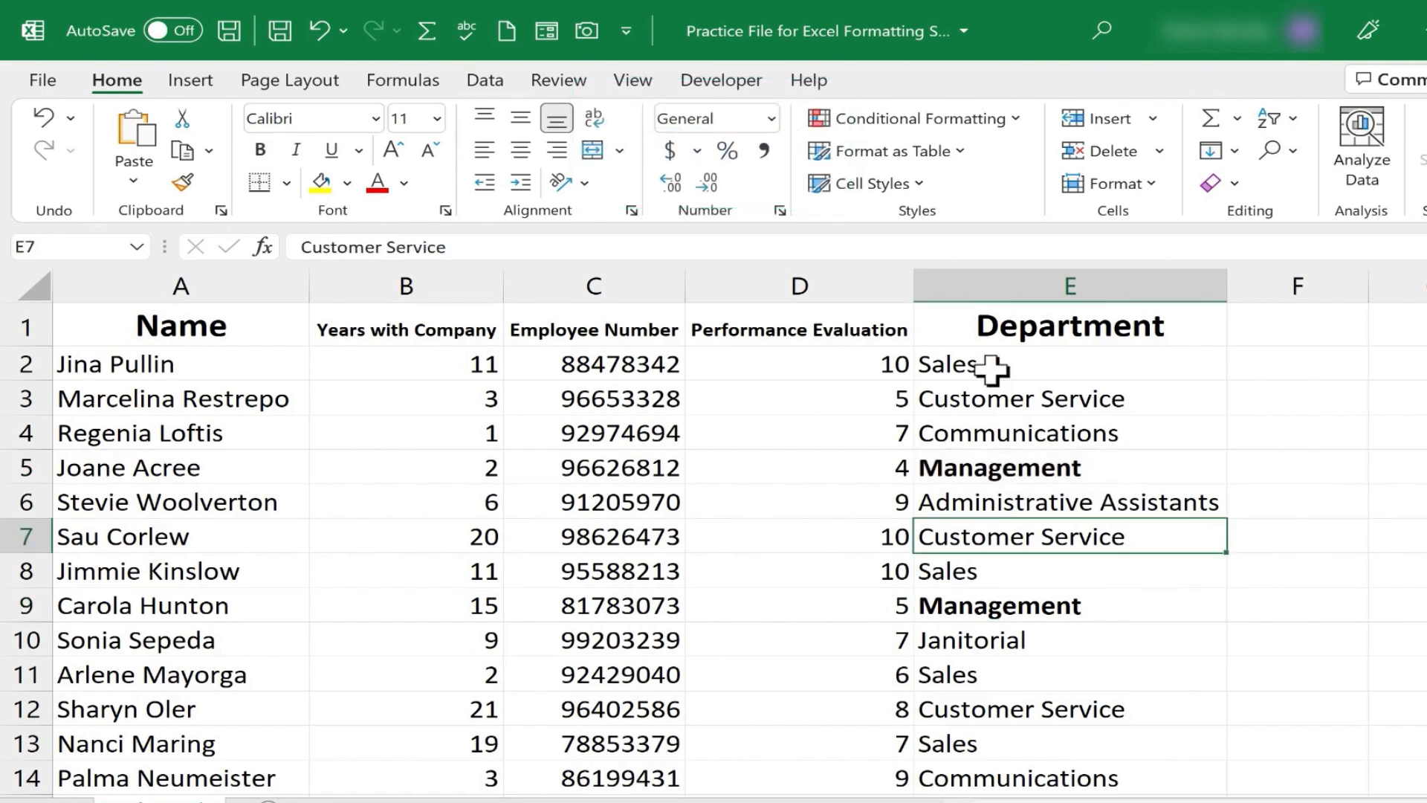
- Italicize the Sales entry in cell E2 of the Department column
left_click(991, 368)
key("ctrl+i")
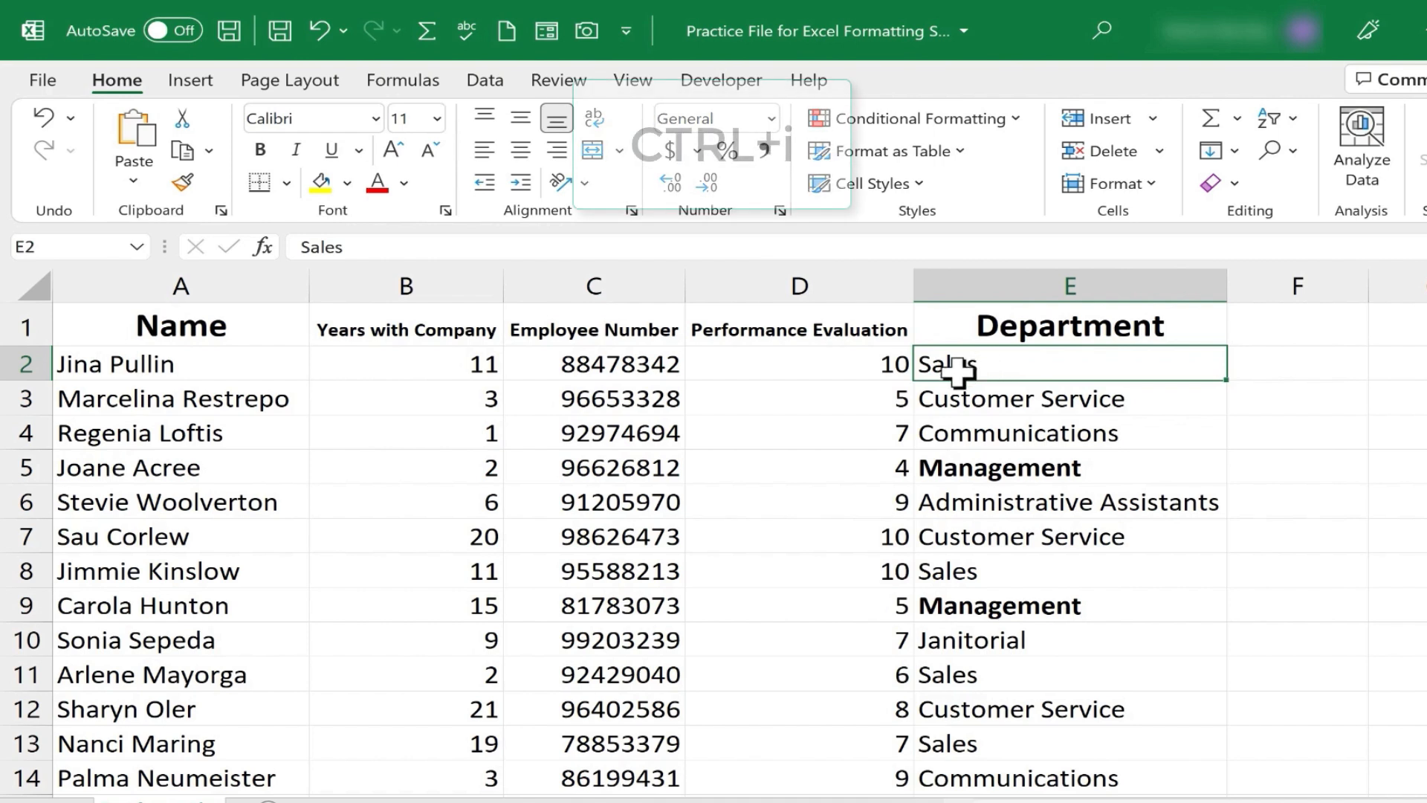
key("ctrl+i")
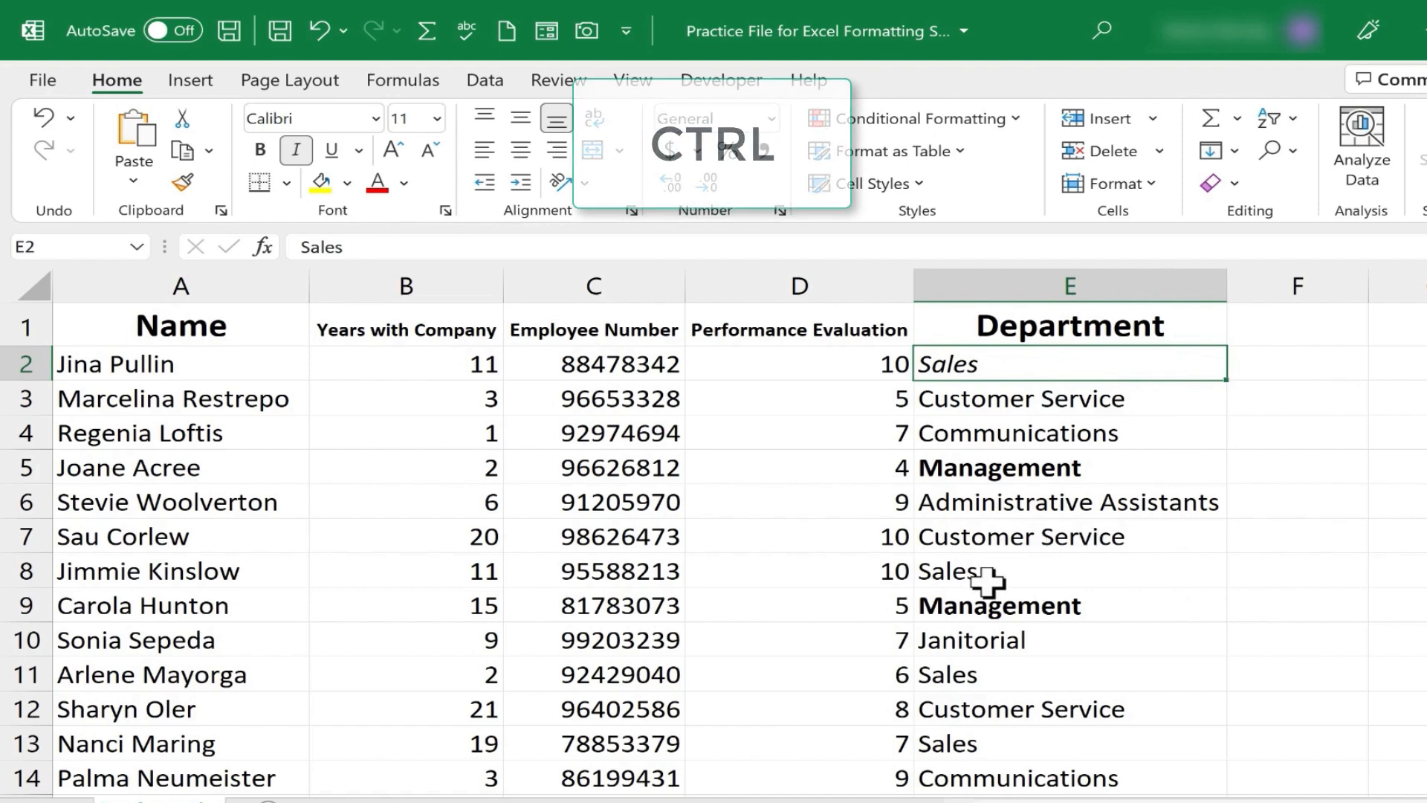
- Select the remaining Sales entries in the Department column, from E8 down to E23, and italicize them all at once
scroll(987, 590, "down", 1)
left_click(892, 502, "ctrl")
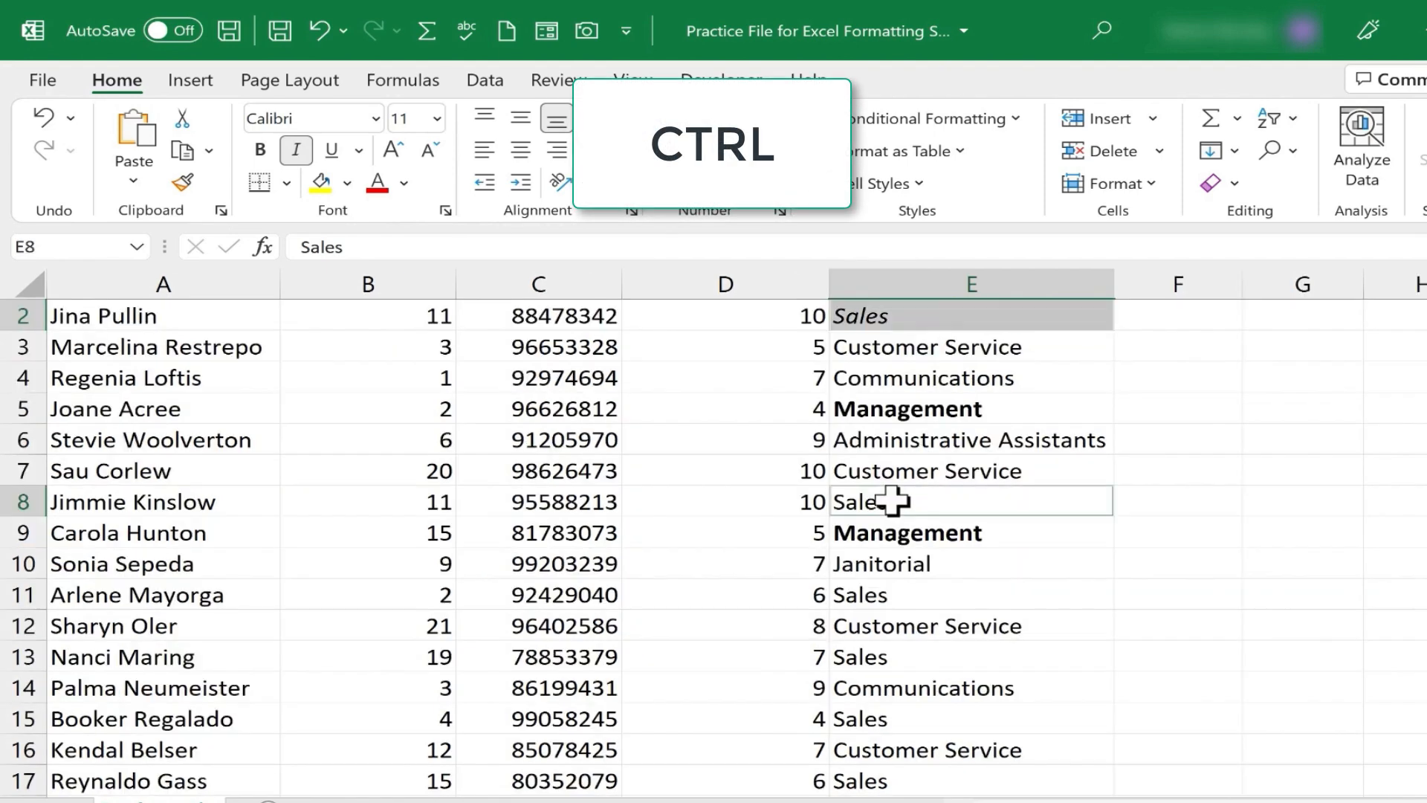
left_click(911, 596, "ctrl")
left_click(913, 660, "ctrl")
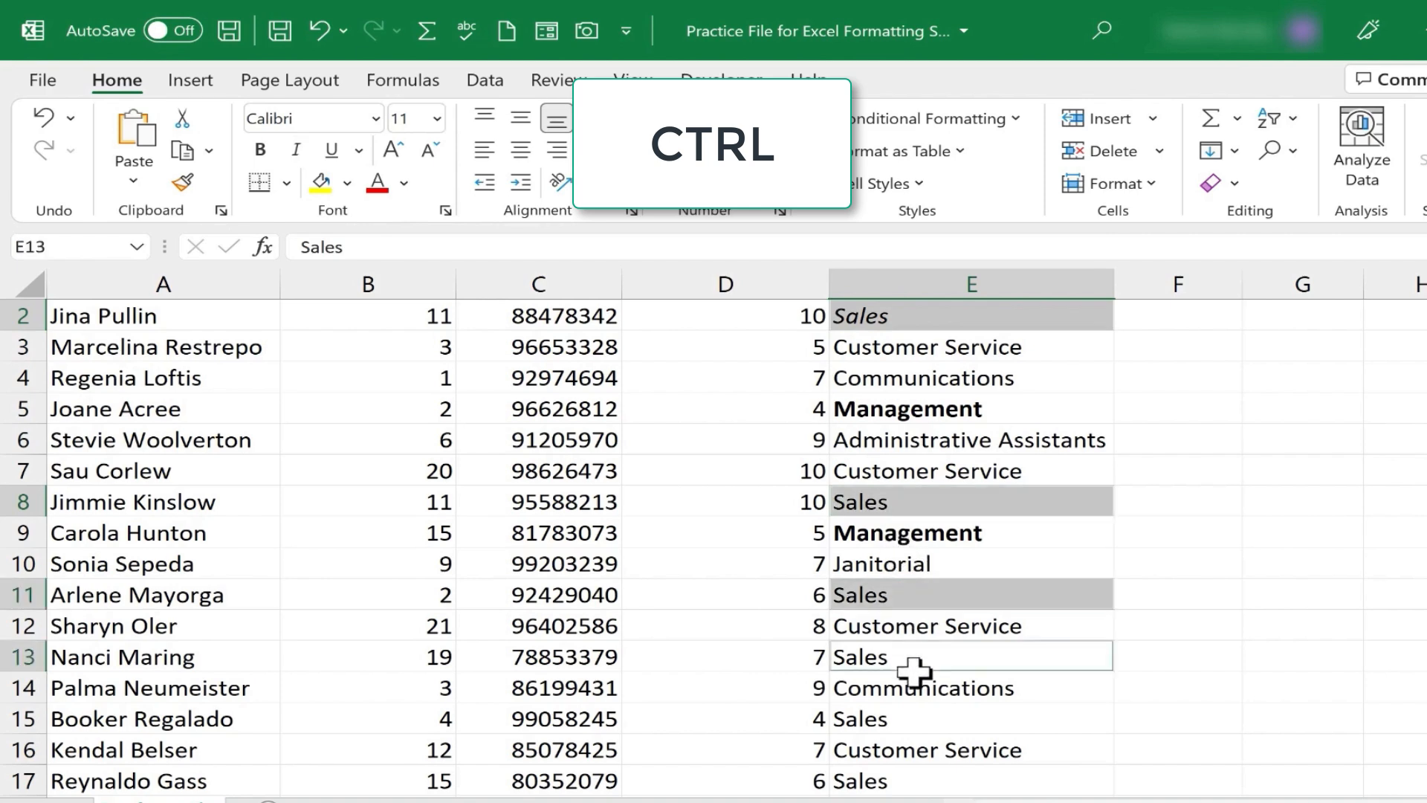
left_click(913, 715, "ctrl")
scroll(1033, 687, "up", 1)
scroll(1034, 688, "down", 3)
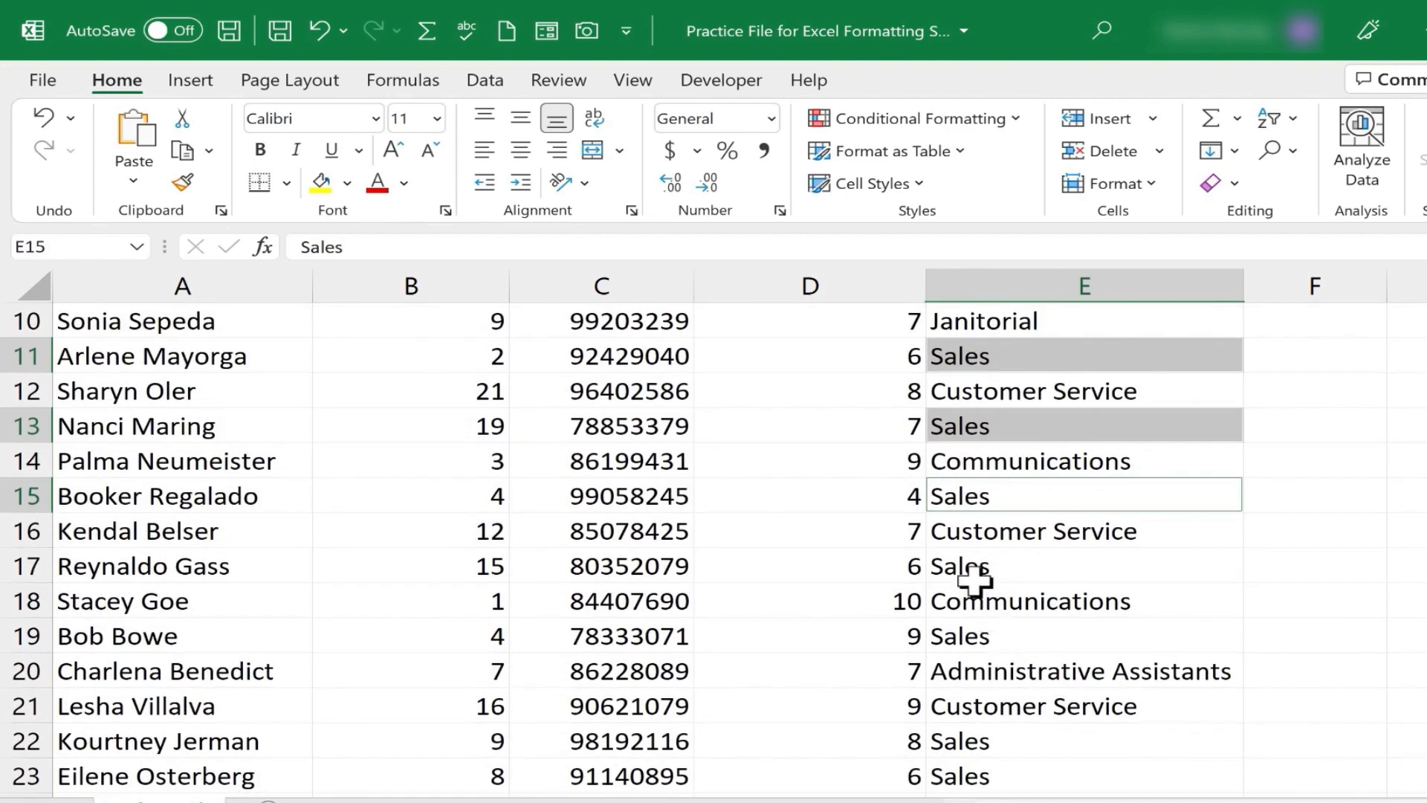
left_click(974, 571, "ctrl")
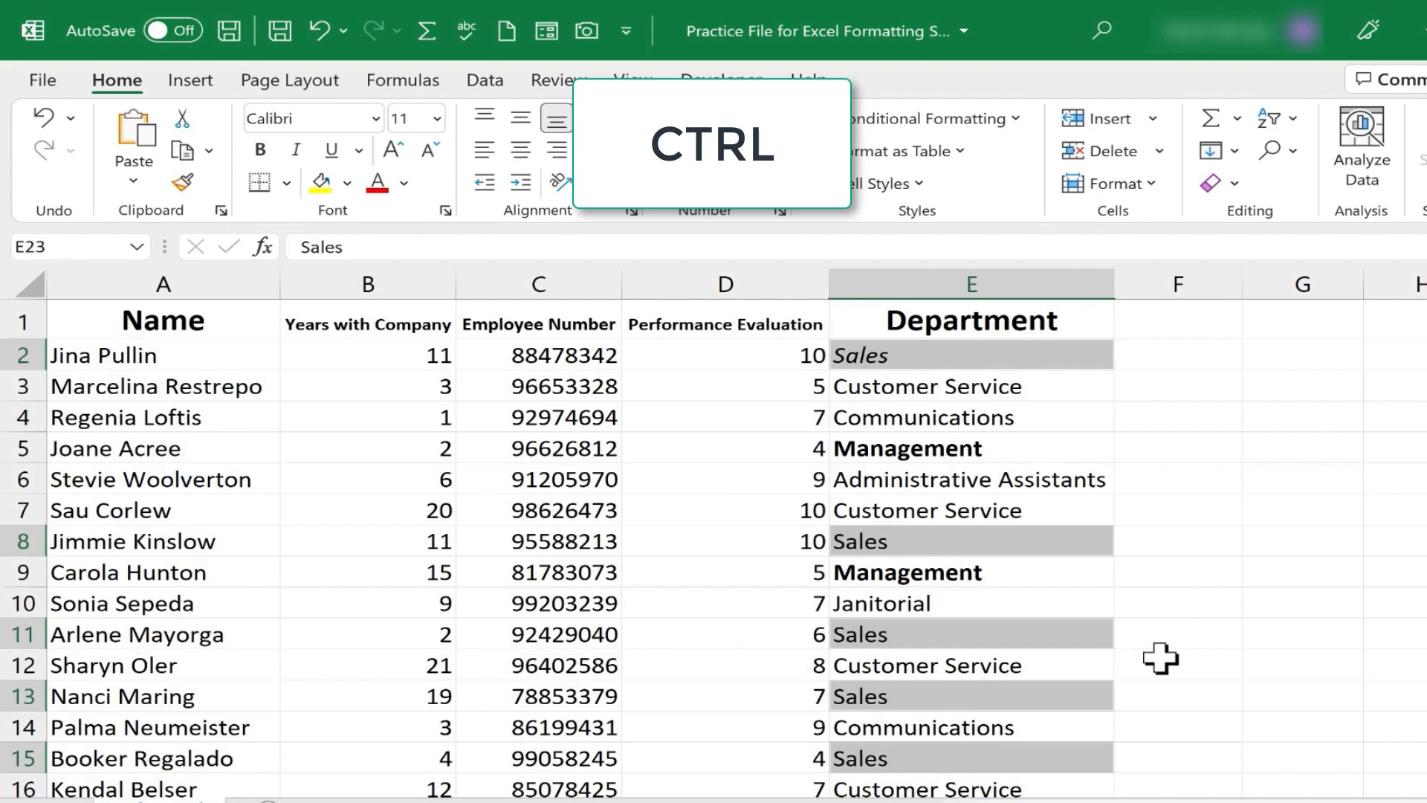
key("ctrl+i")
scroll(1162, 658, "down", 5)
scroll(1081, 649, "up", 5)
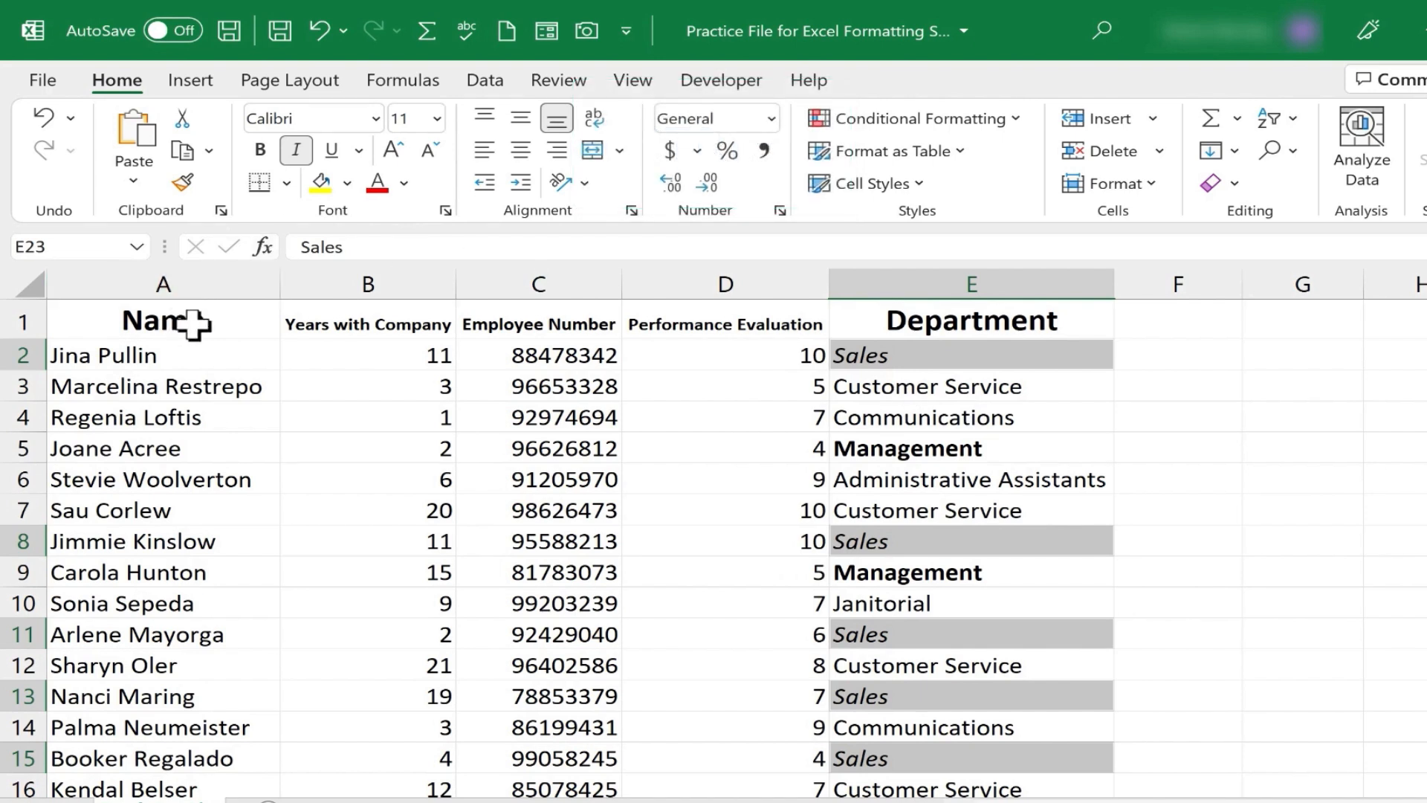
- Underline the Name header in A1 and the other column headers in B1:E1
left_click(227, 325)
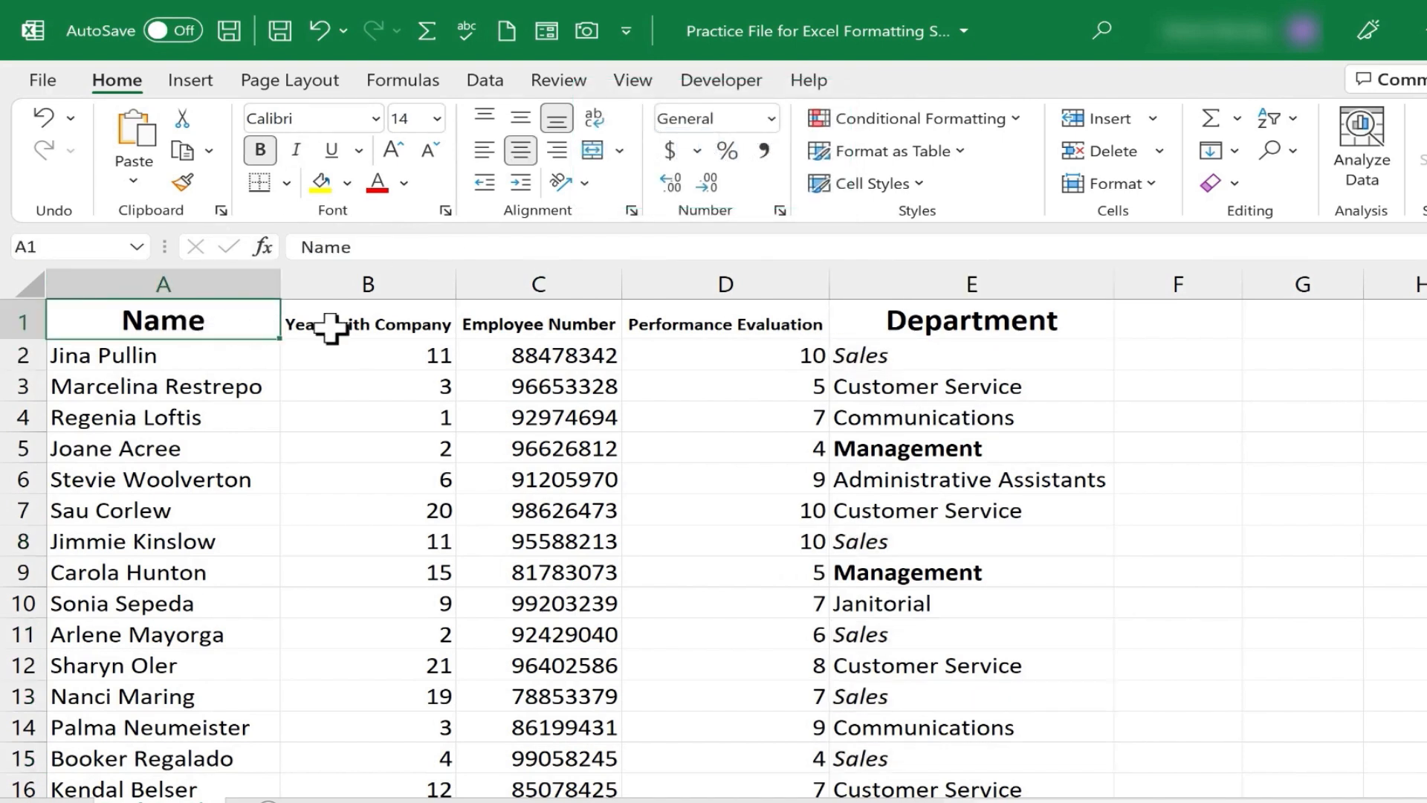
key("ctrl+u")
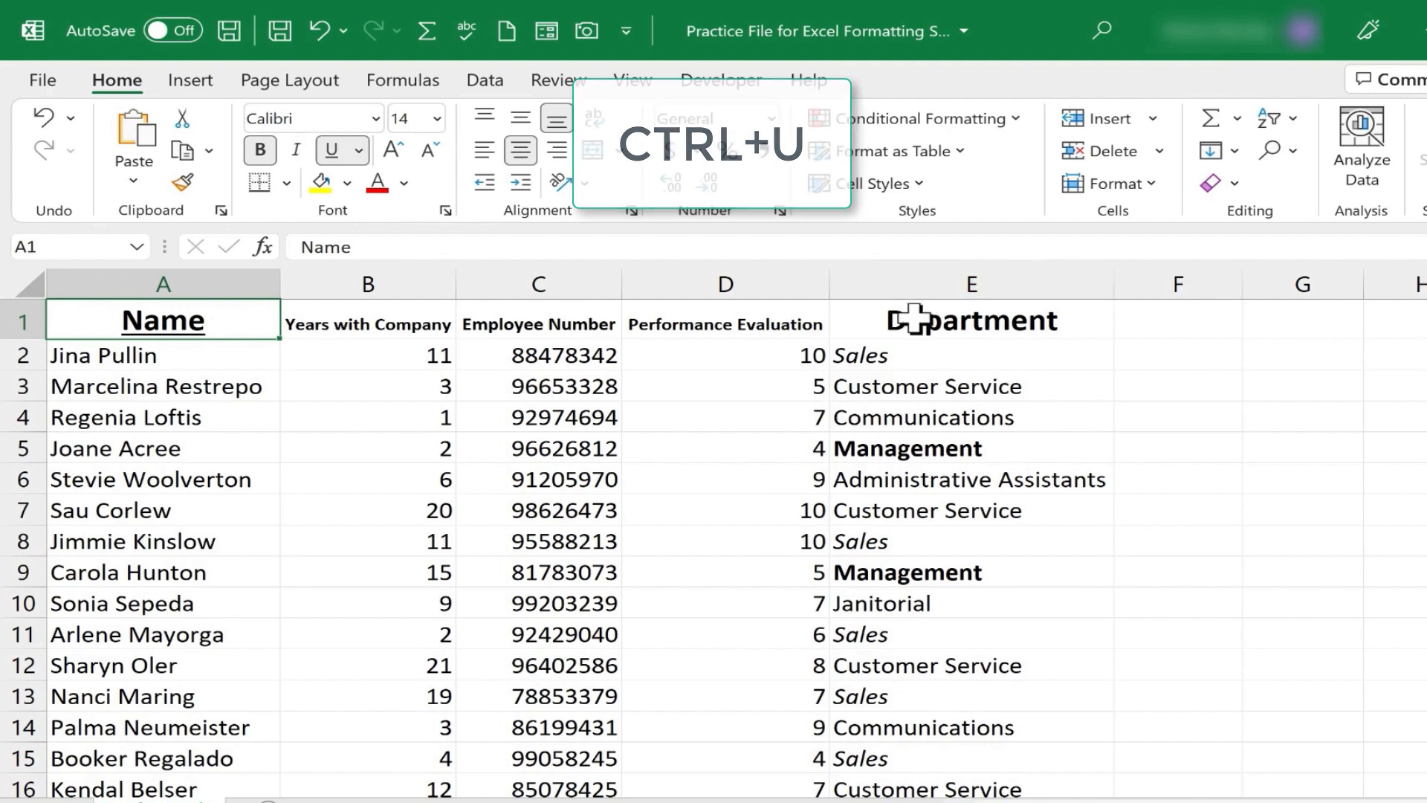
left_click_drag(370, 314, 956, 322)
key("ctrl+u")
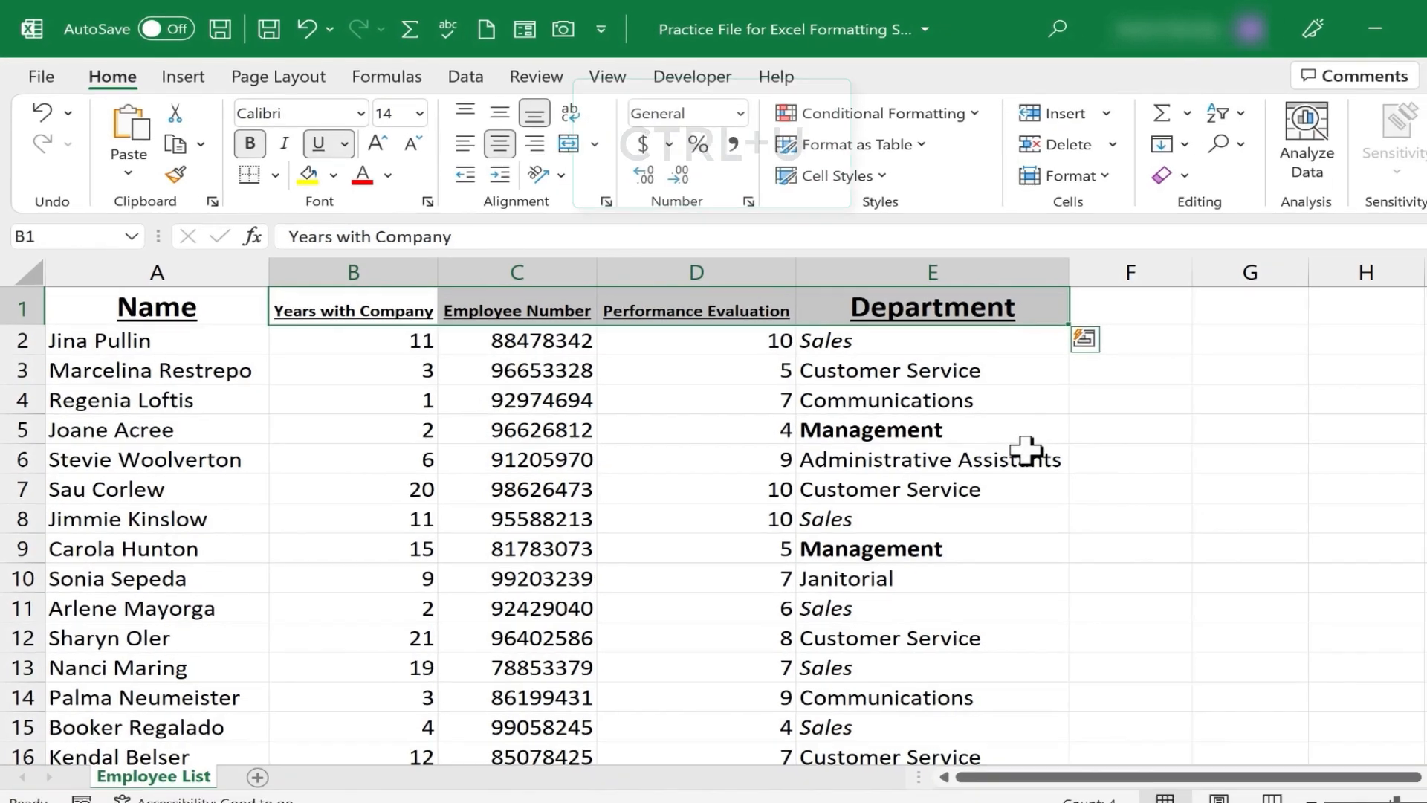
left_click(1067, 470)
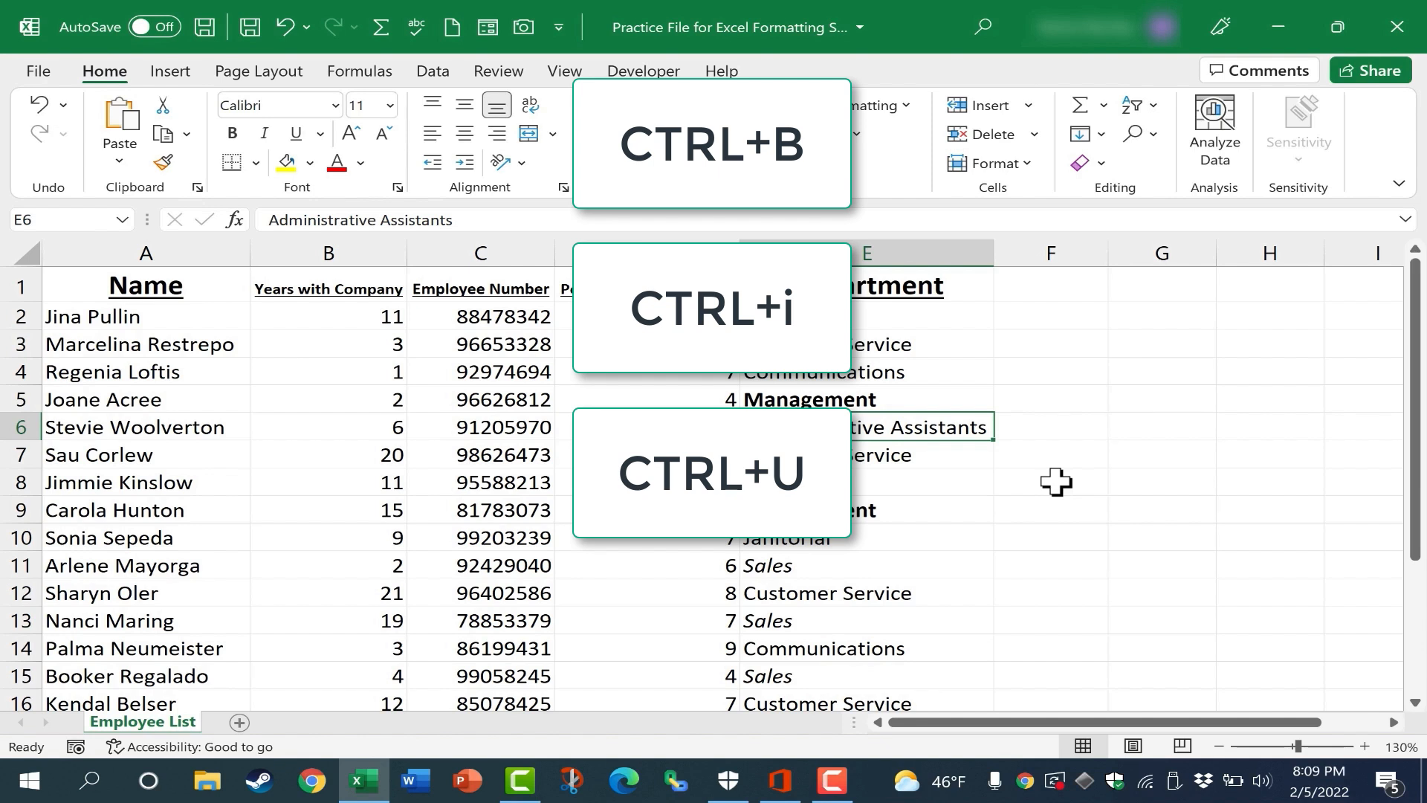
- Try the AcmeFont font in Bold Italic for cell E6 in the Format Cells font settings and cancel
double_click(901, 435)
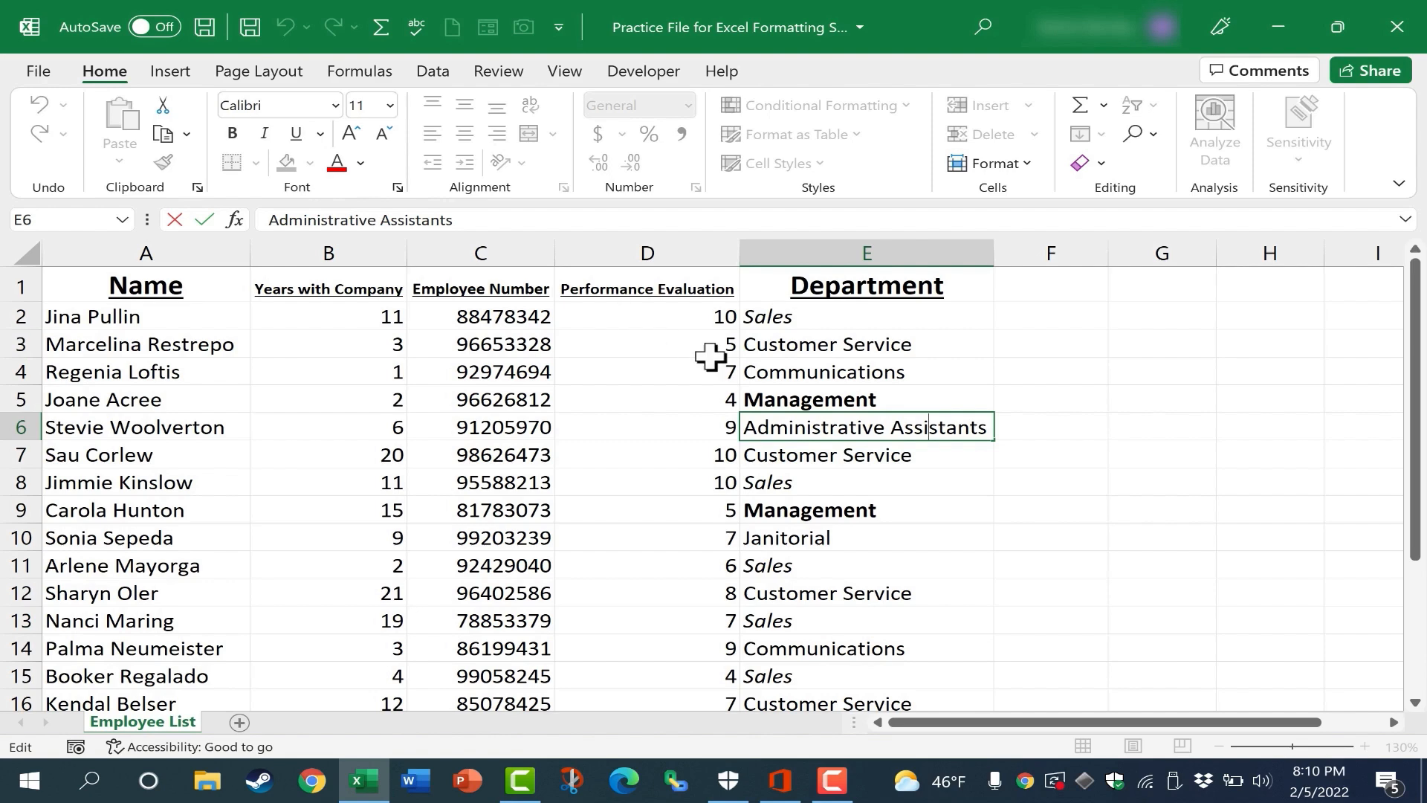
key("ctrl+shift+f")
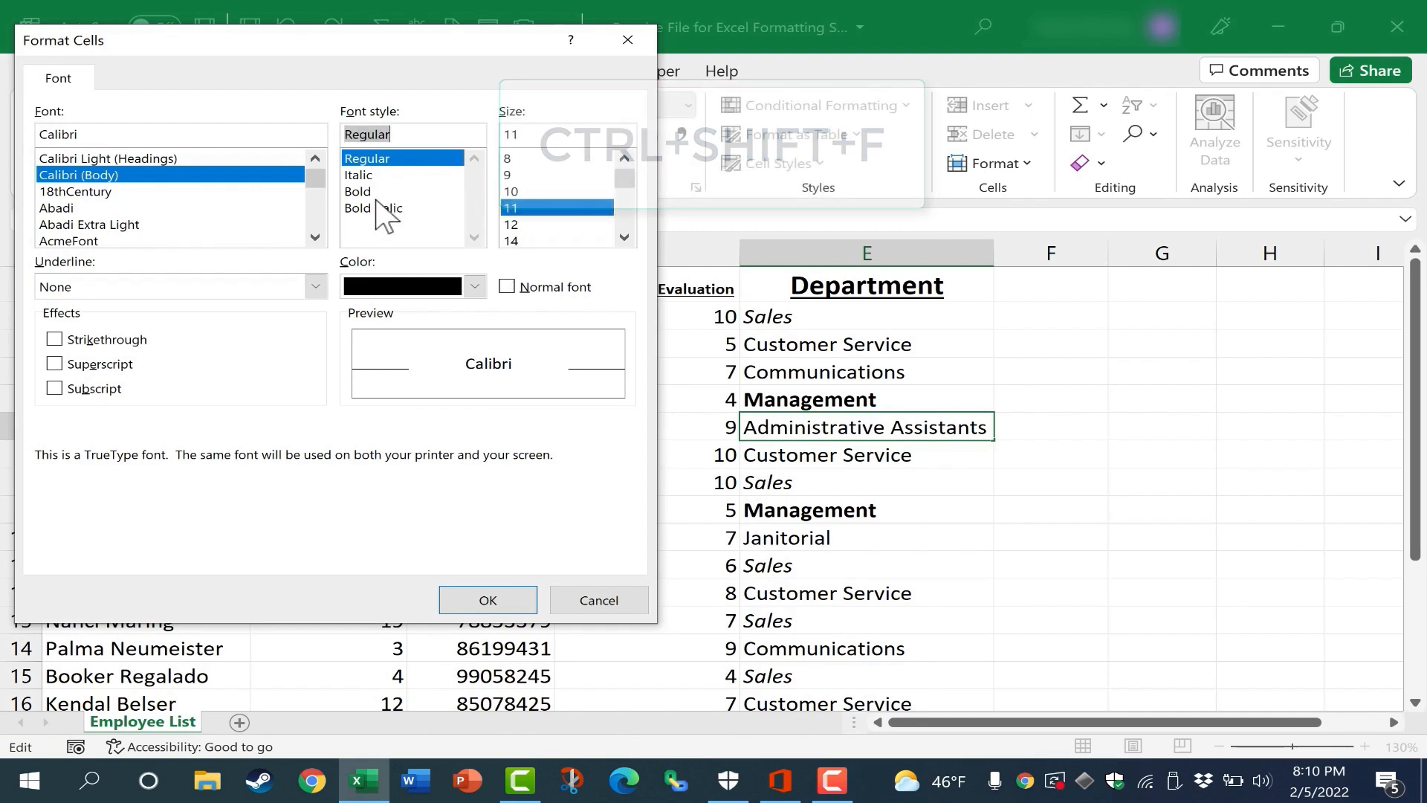
left_click(372, 208)
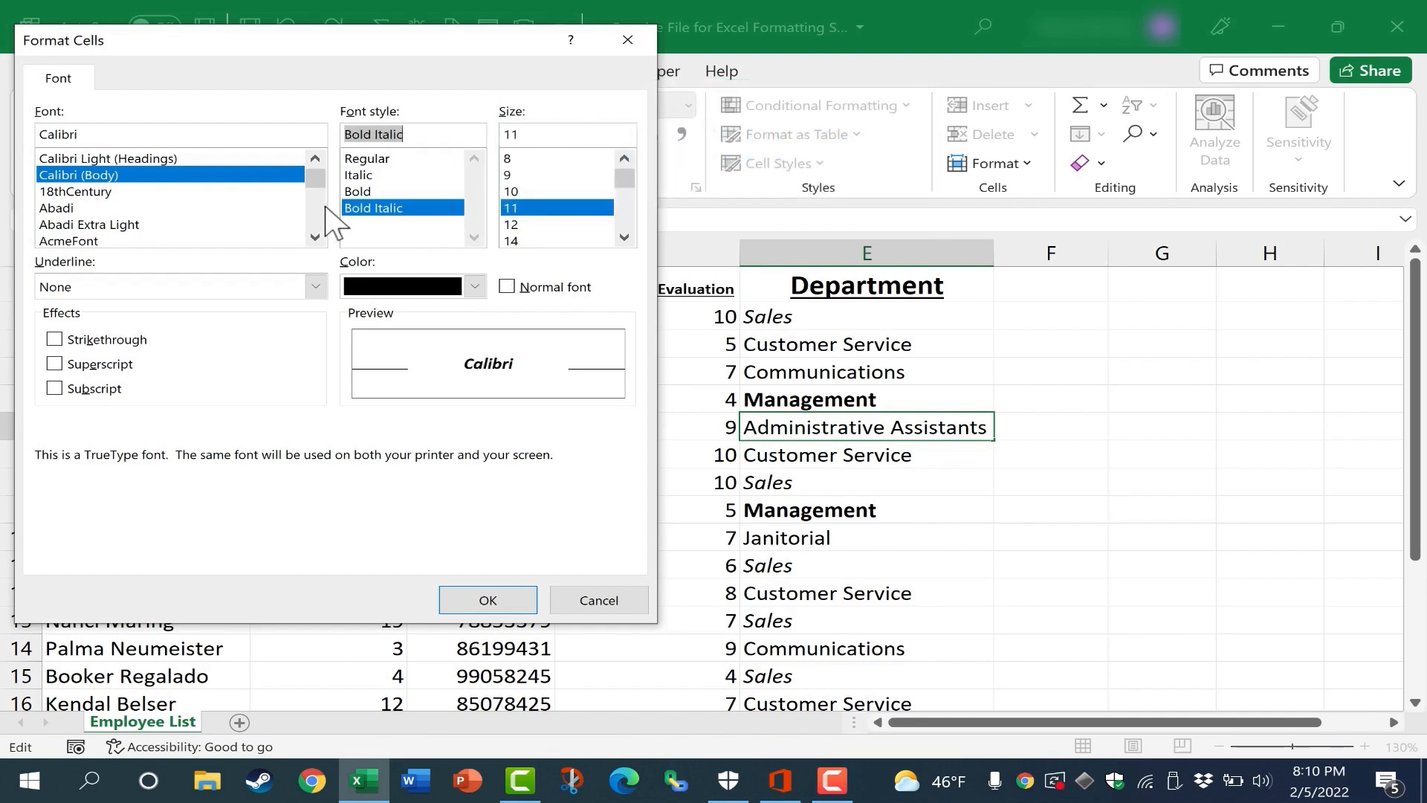
left_click(74, 241)
left_click(520, 191)
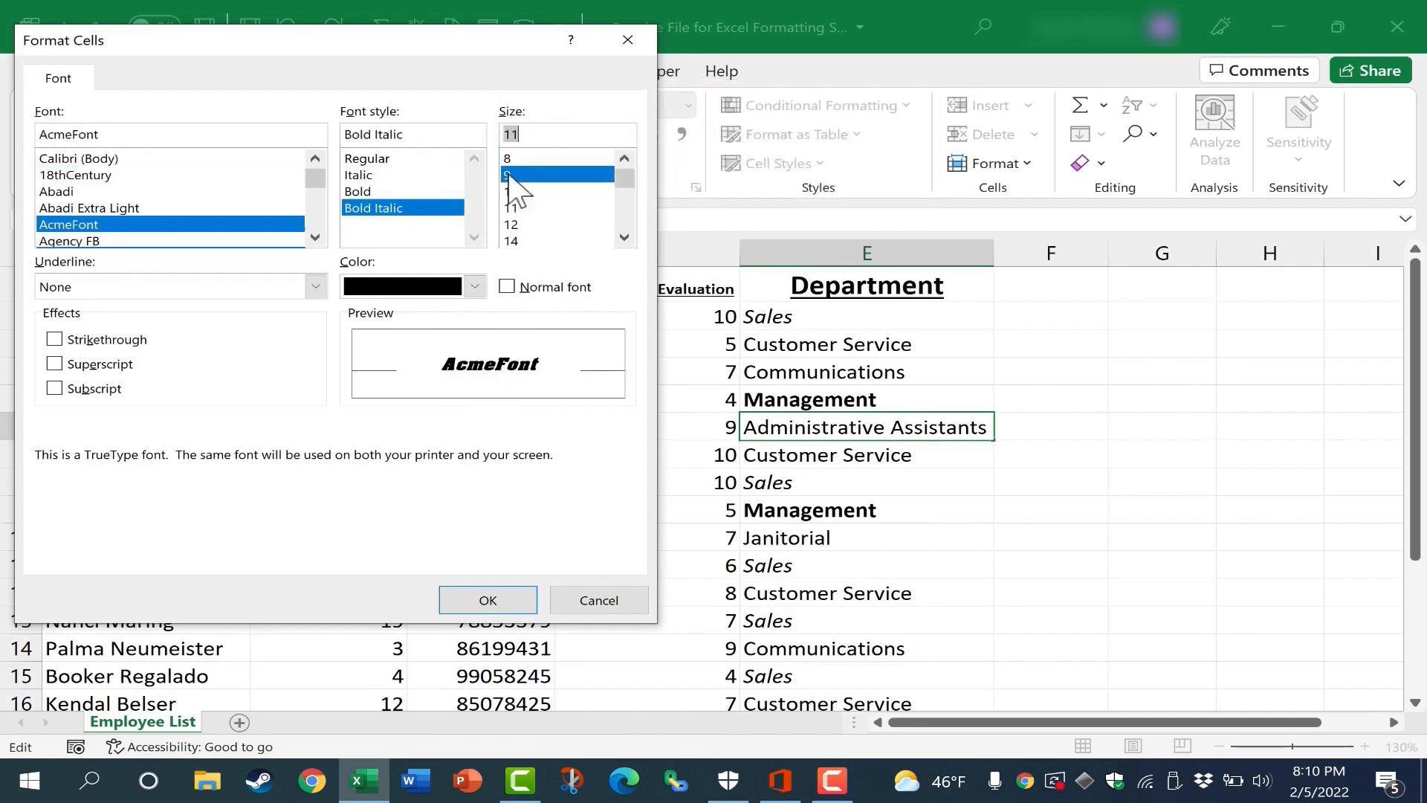
key("Escape")
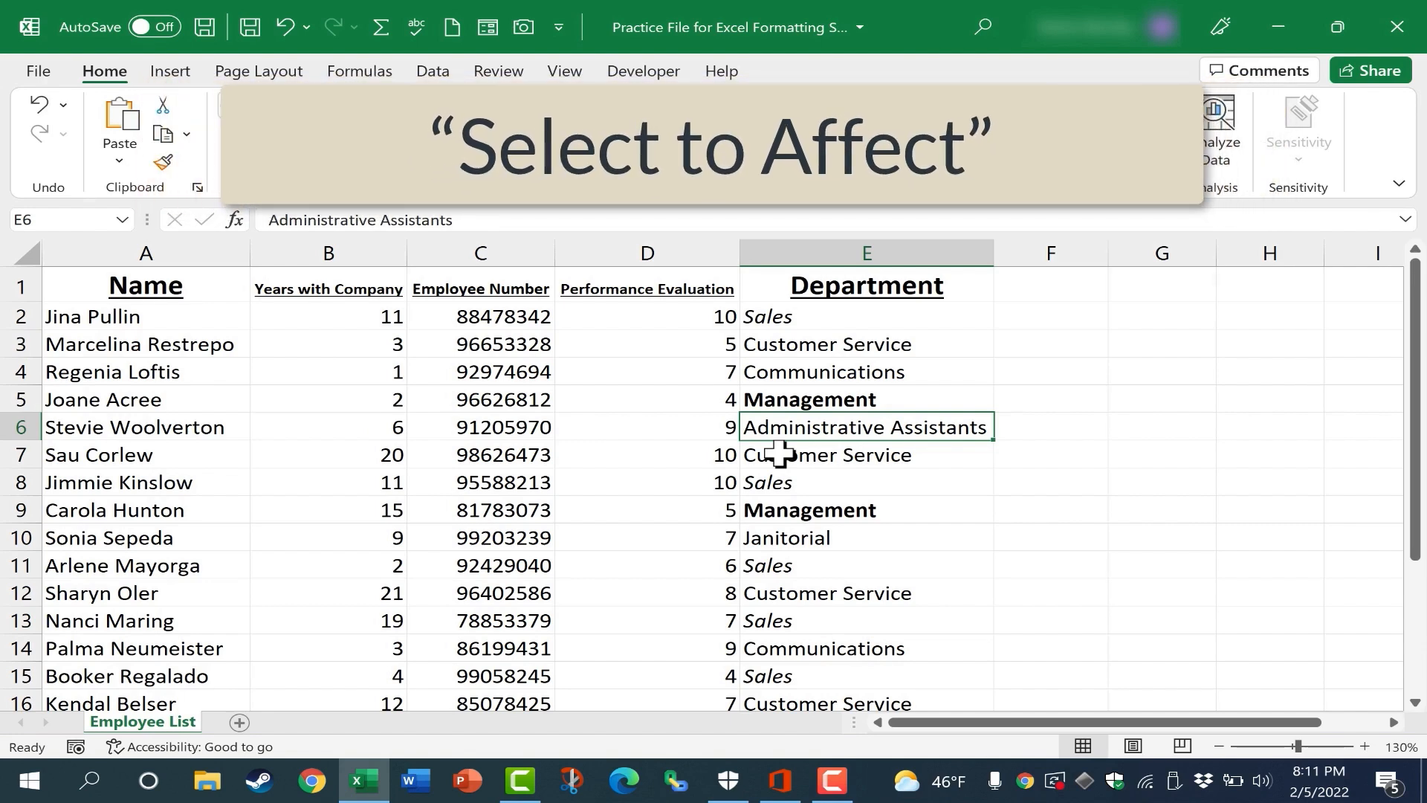
- Underline the employee name in cell A3 and undo that formatting
key("Left")
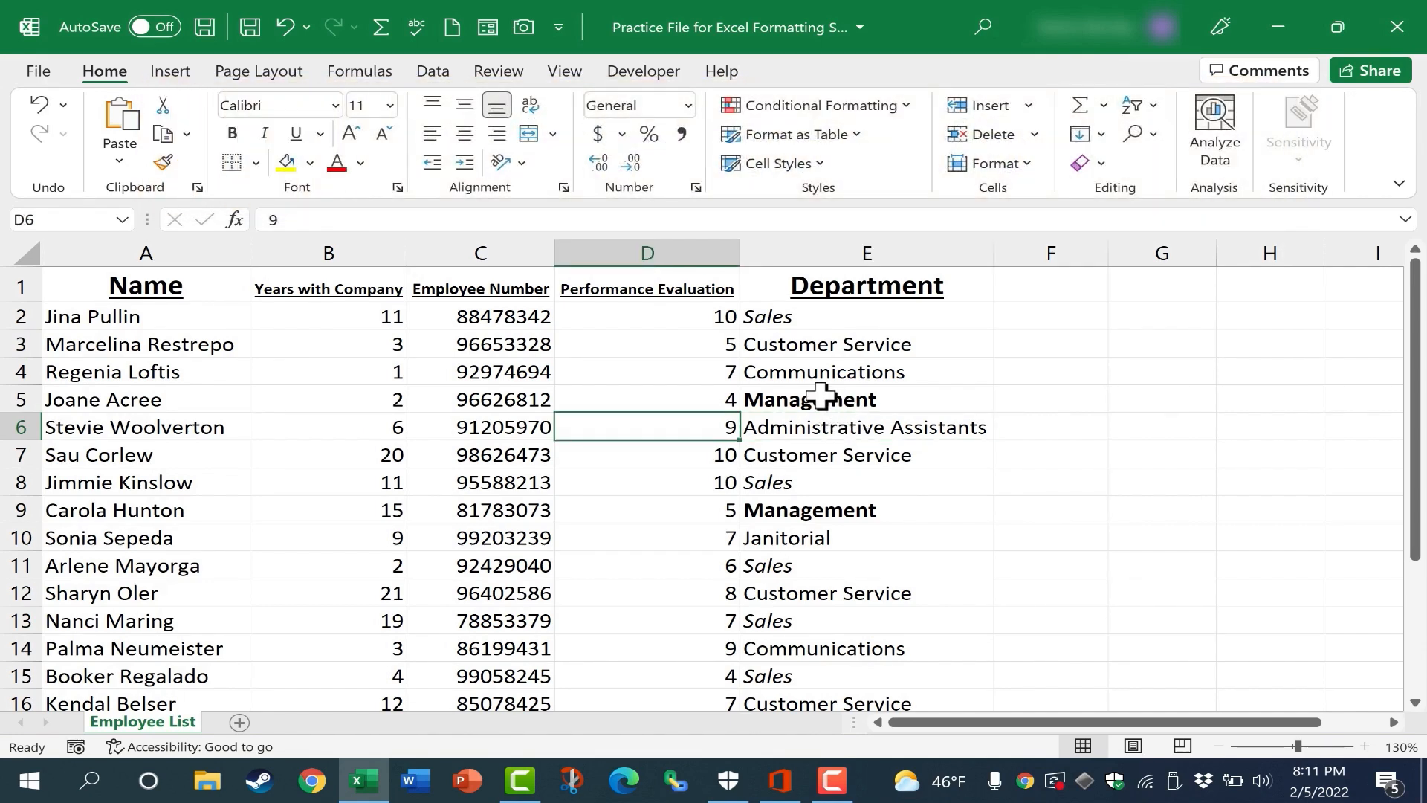
left_click(821, 397)
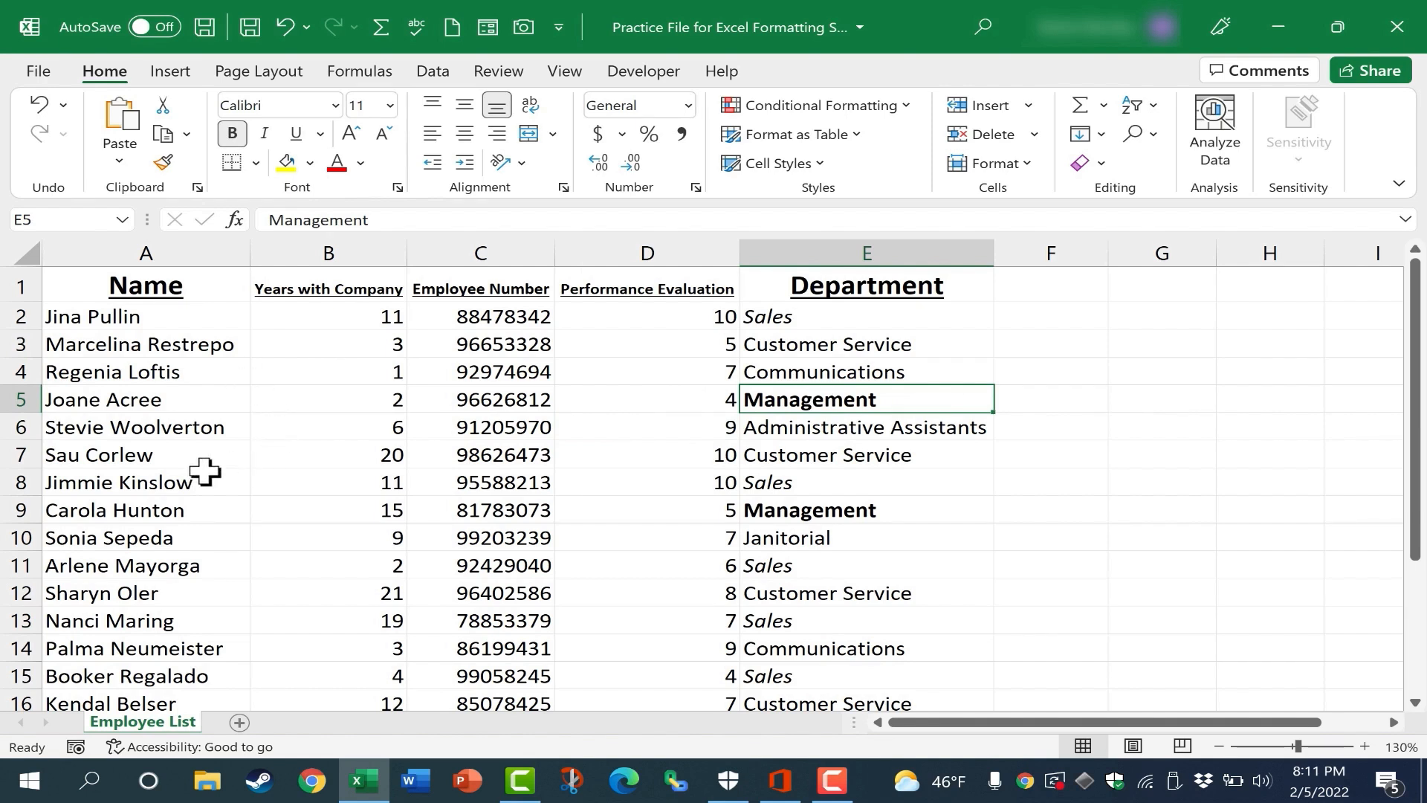
left_click(107, 344)
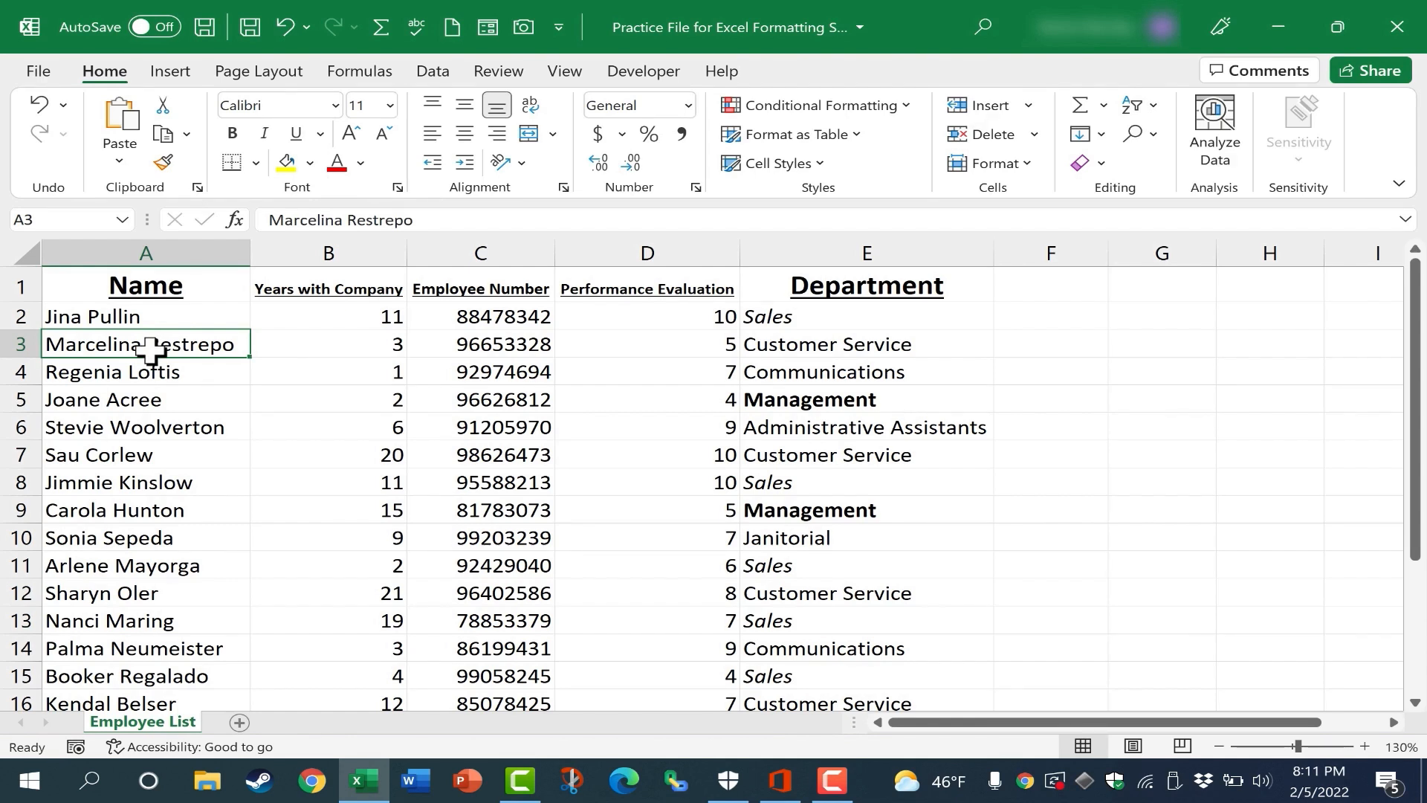
key("ctrl+u")
key("ctrl+z")
- Select the entire employee data table, including its header row
left_click(520, 454)
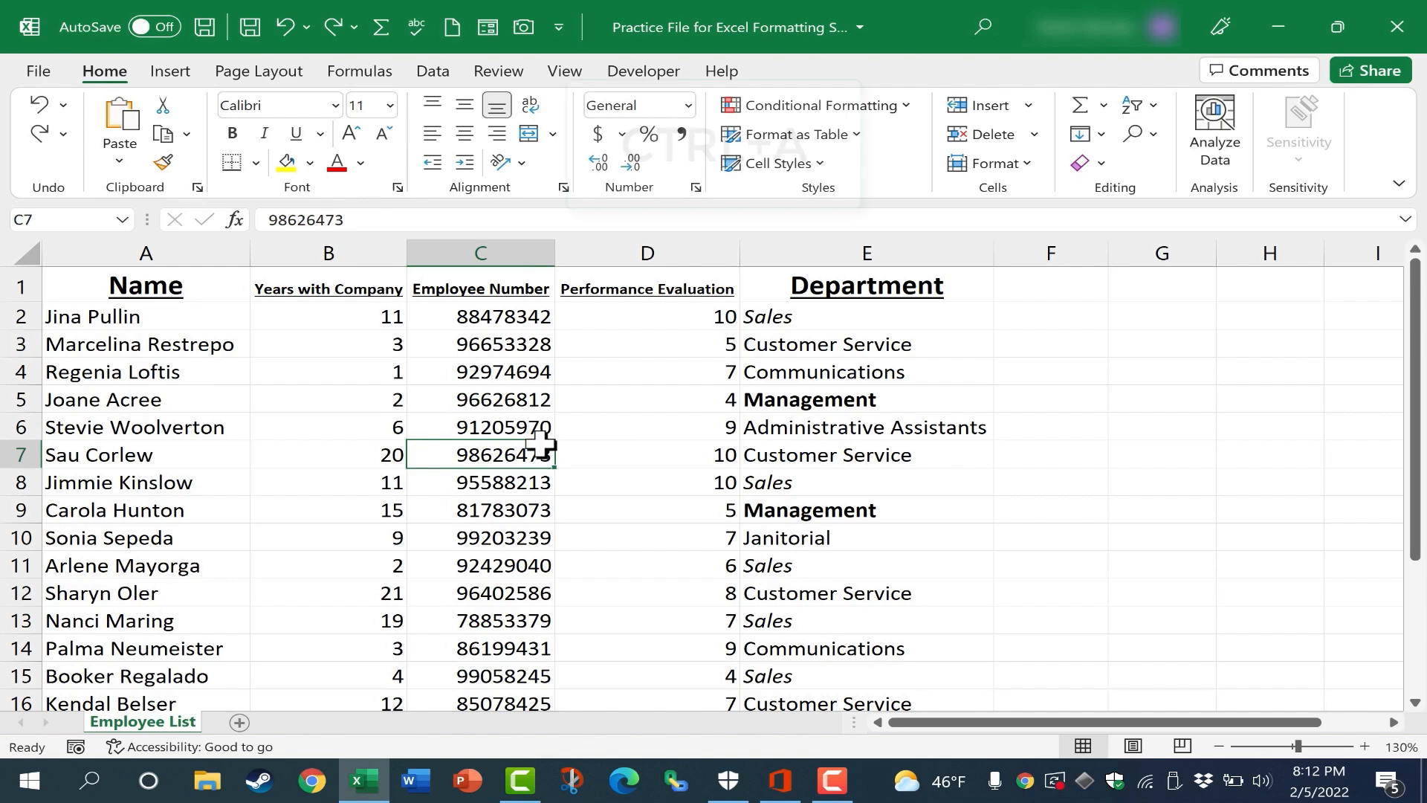
key("ctrl+a")
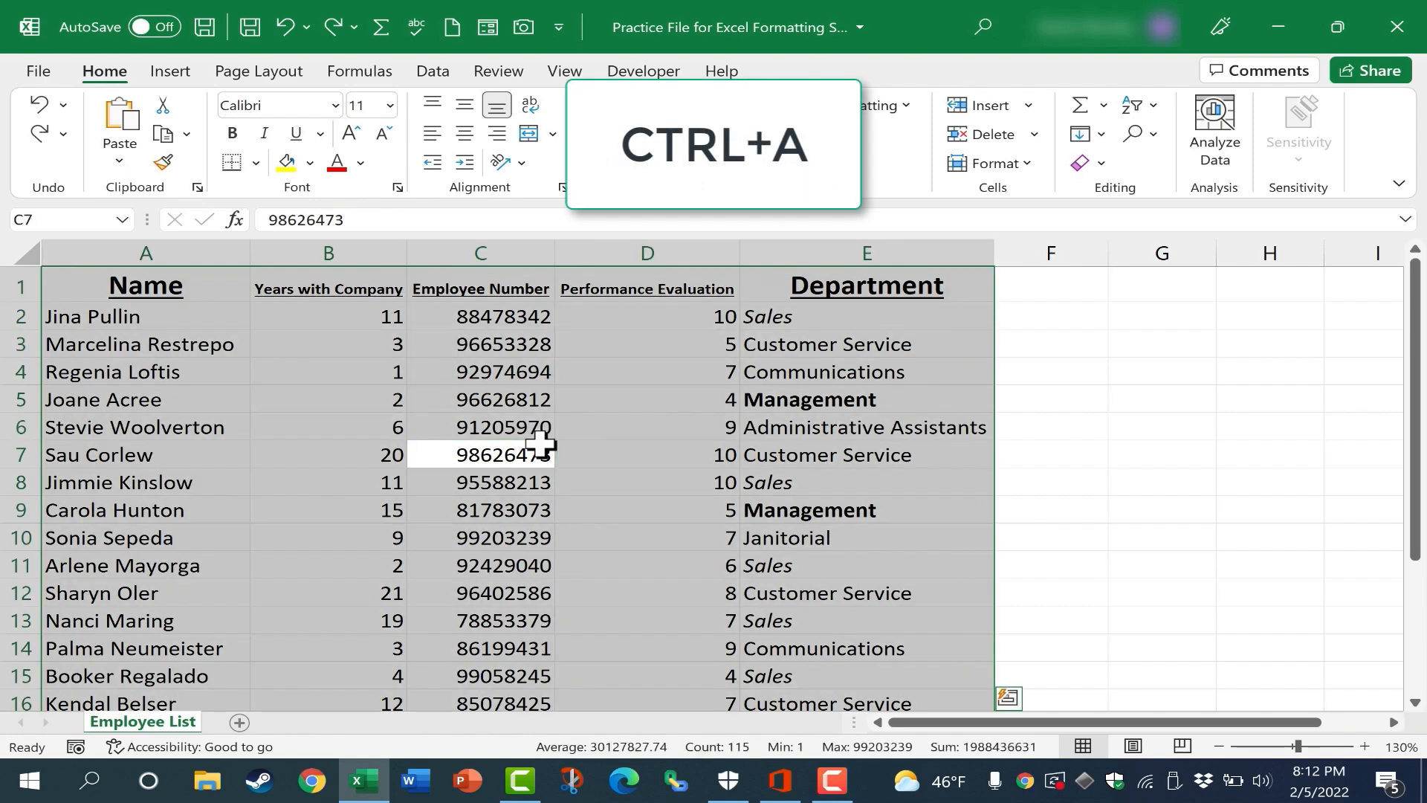
- Extend the selection from the employee table to the entire worksheet, including the empty rows and columns
scroll(941, 394, "down", 4)
scroll(922, 420, "up", 1)
scroll(916, 428, "up", 4)
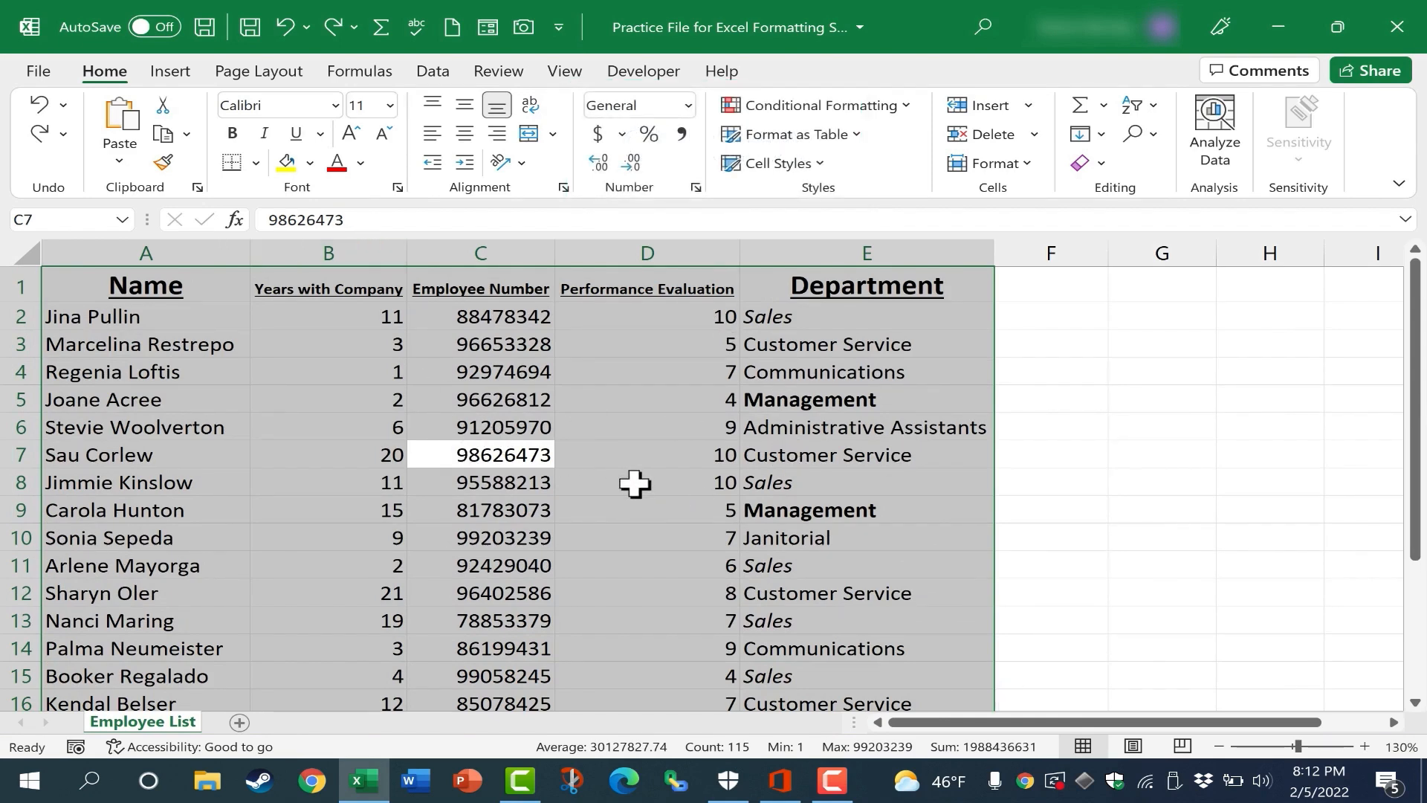
key("ctrl+a")
scroll(634, 484, "down", 20)
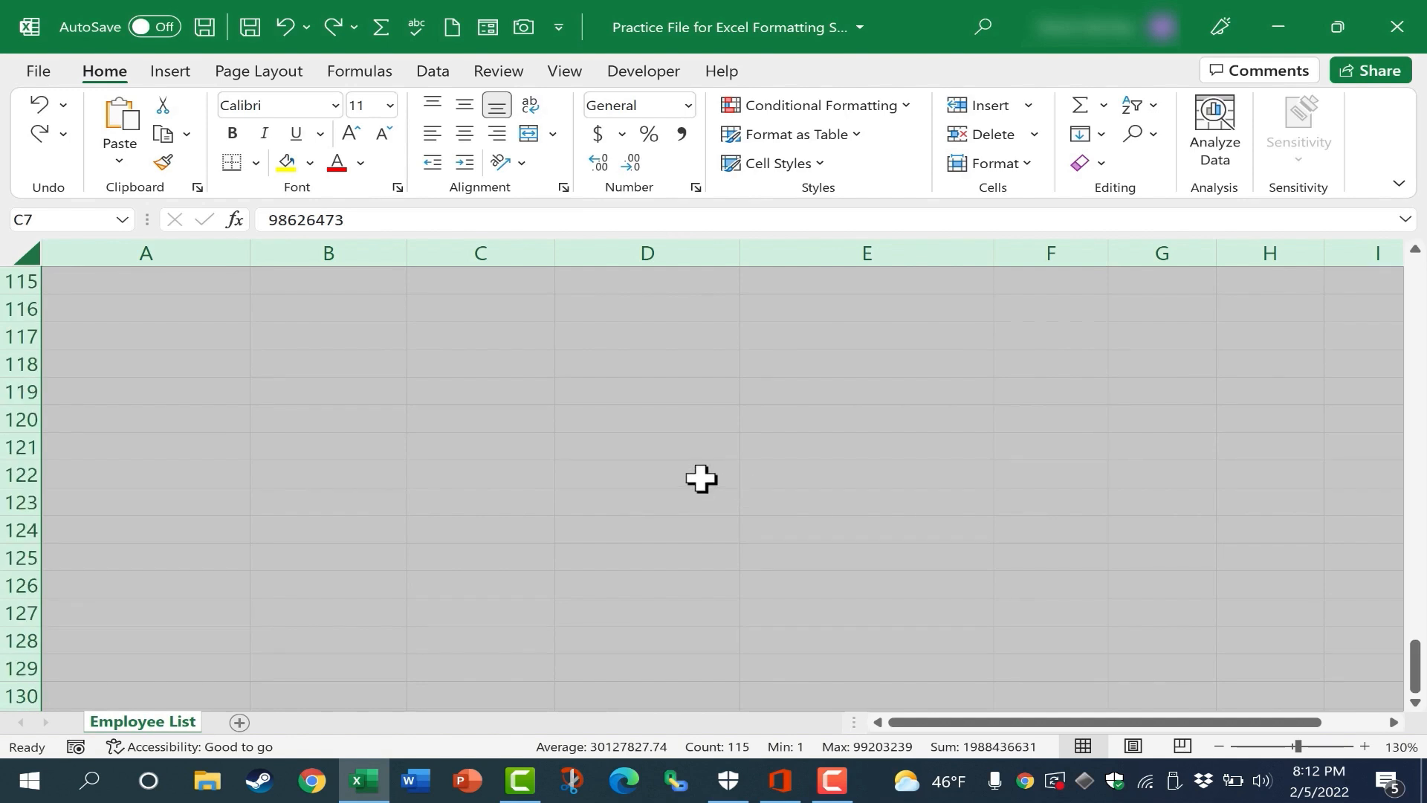
scroll(708, 487, "down", 8)
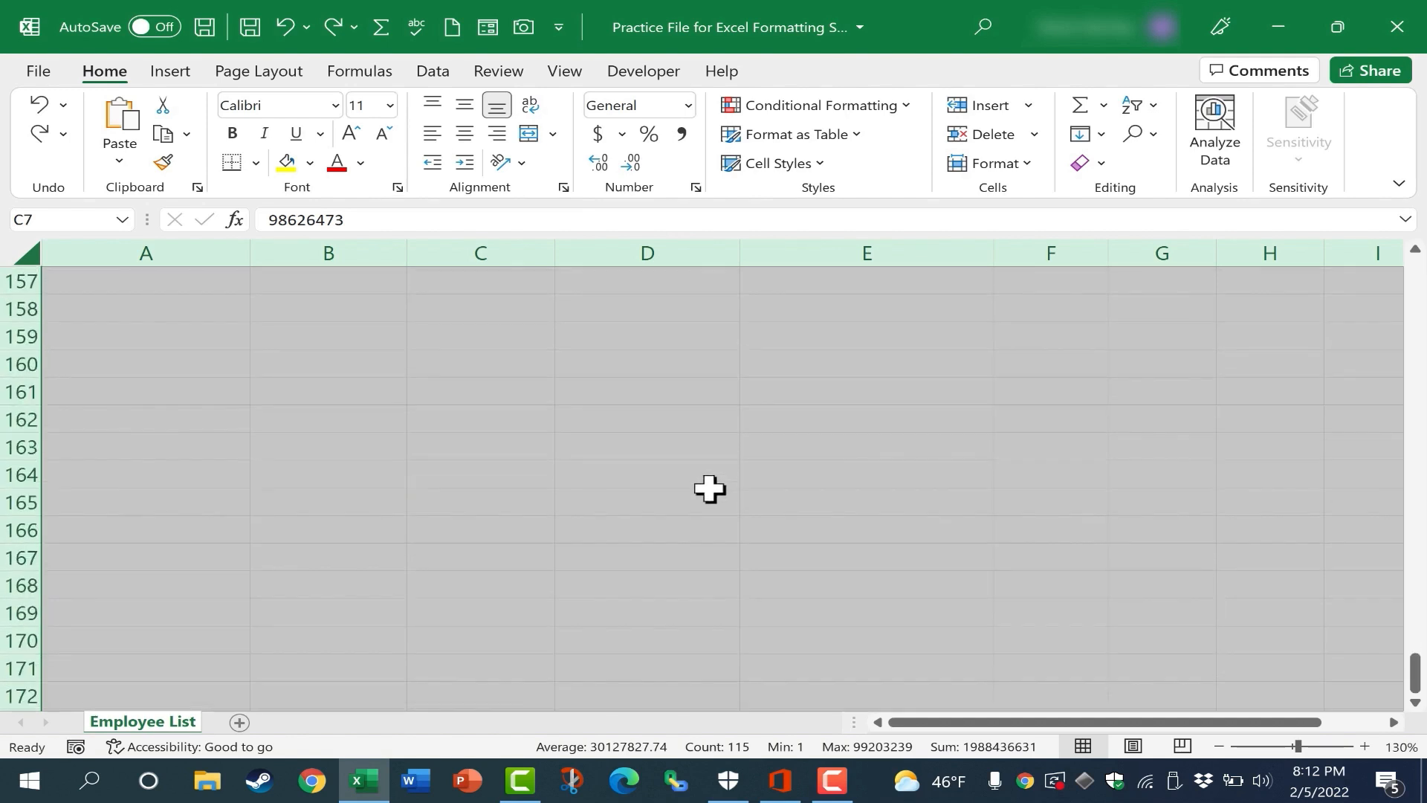
- Starting from cell B4, select the employee table, extend the selection to the whole worksheet, and clear it
key("ctrl+Home")
left_click(343, 364)
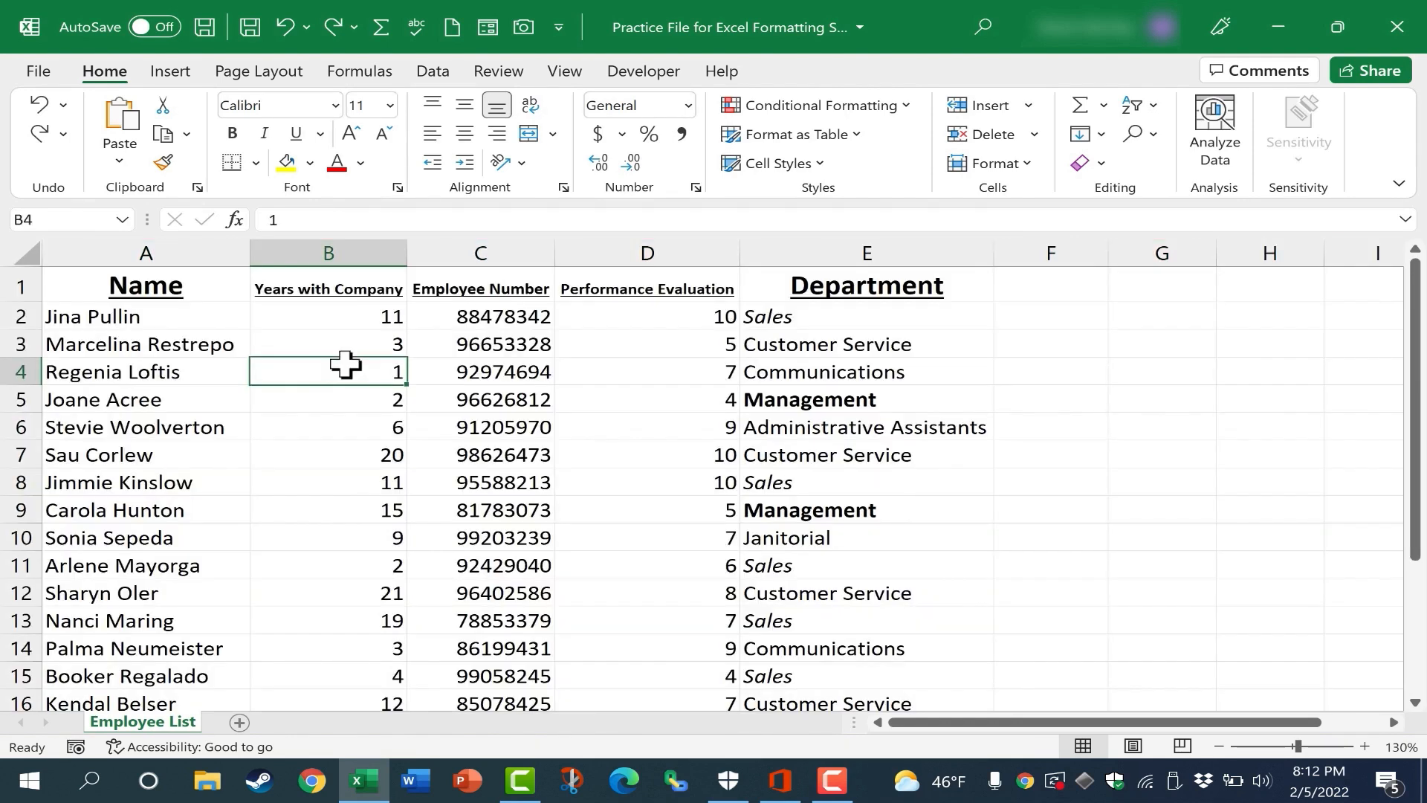
key("ctrl+a")
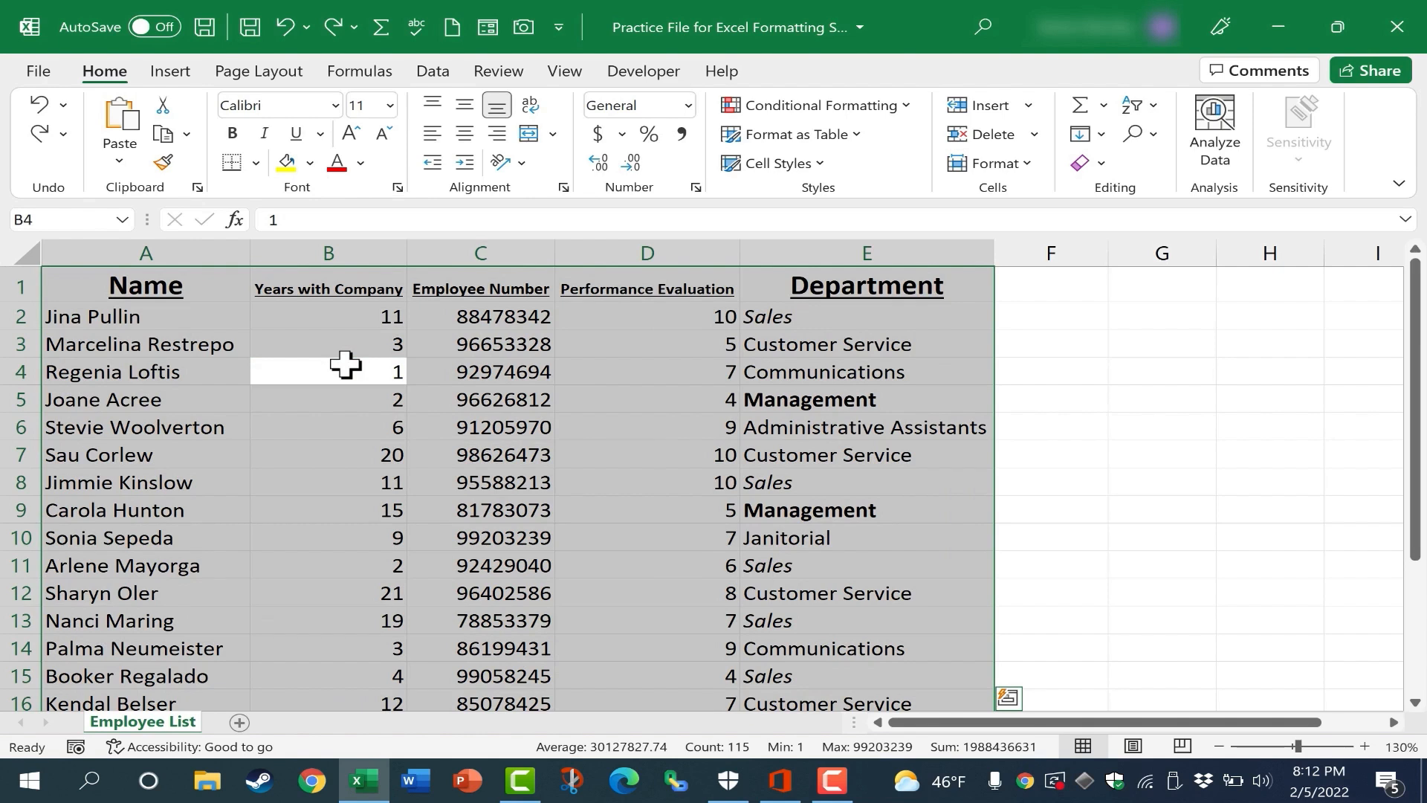
key("ctrl+a")
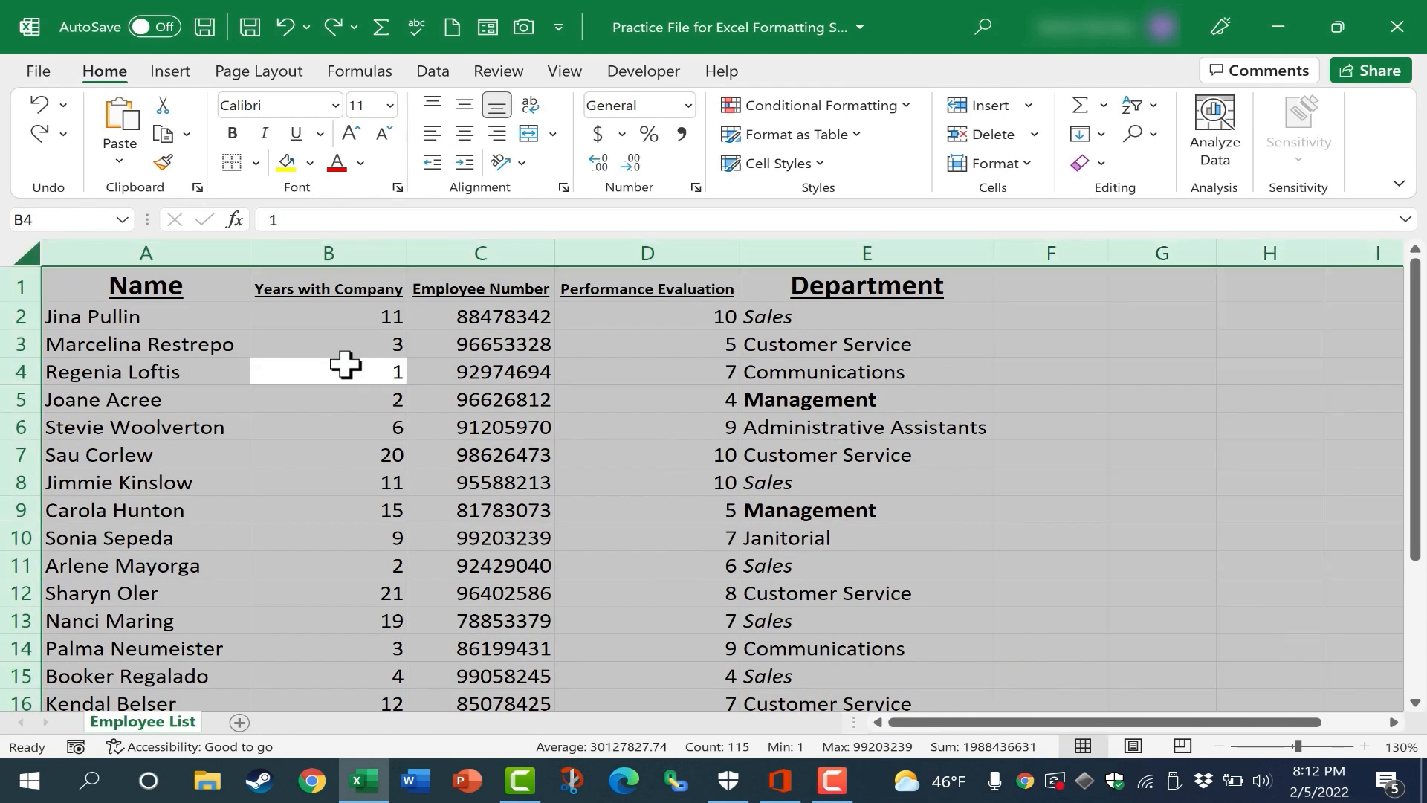
left_click(484, 482)
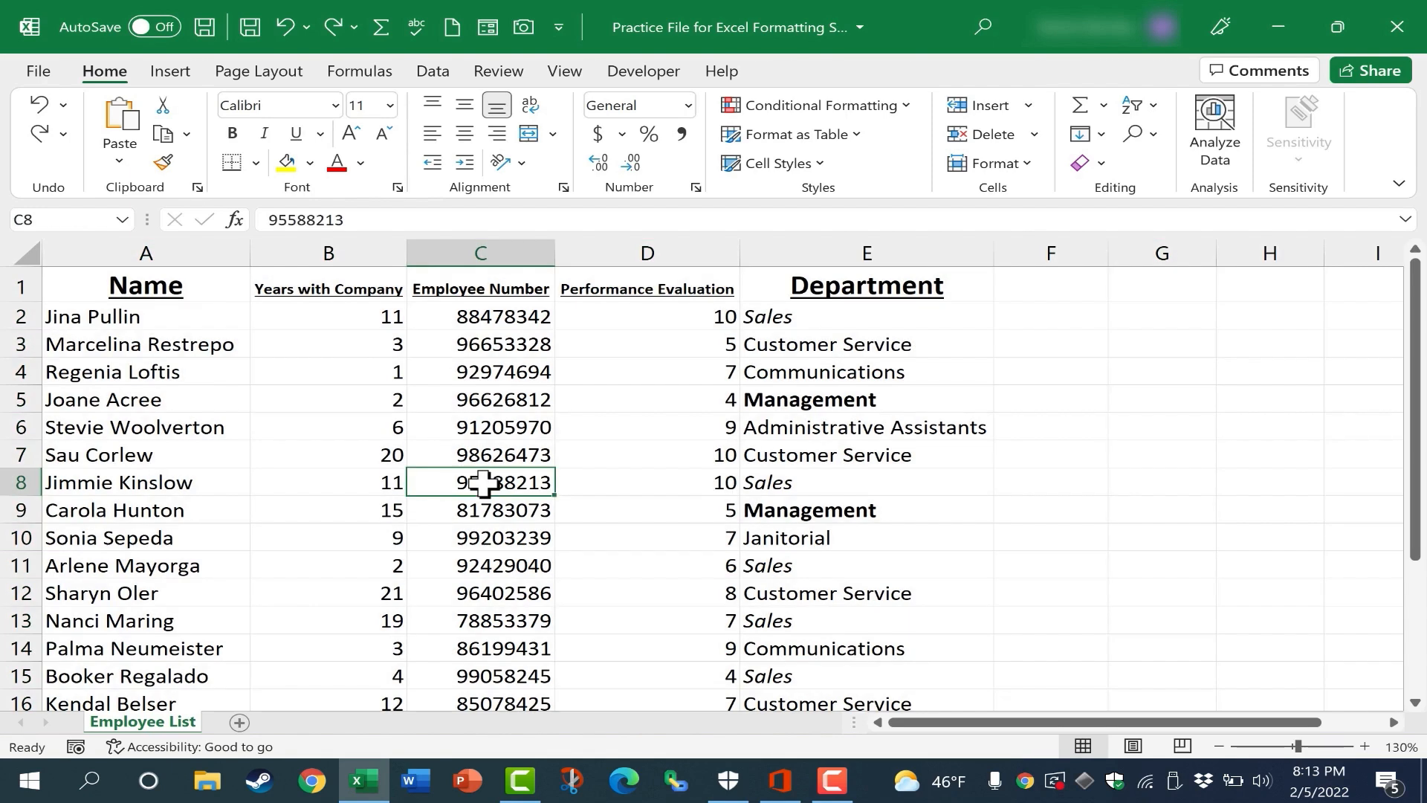
- Apply bold, underline and italic to the whole of row 4, and undo all three formatting changes
left_click(175, 453)
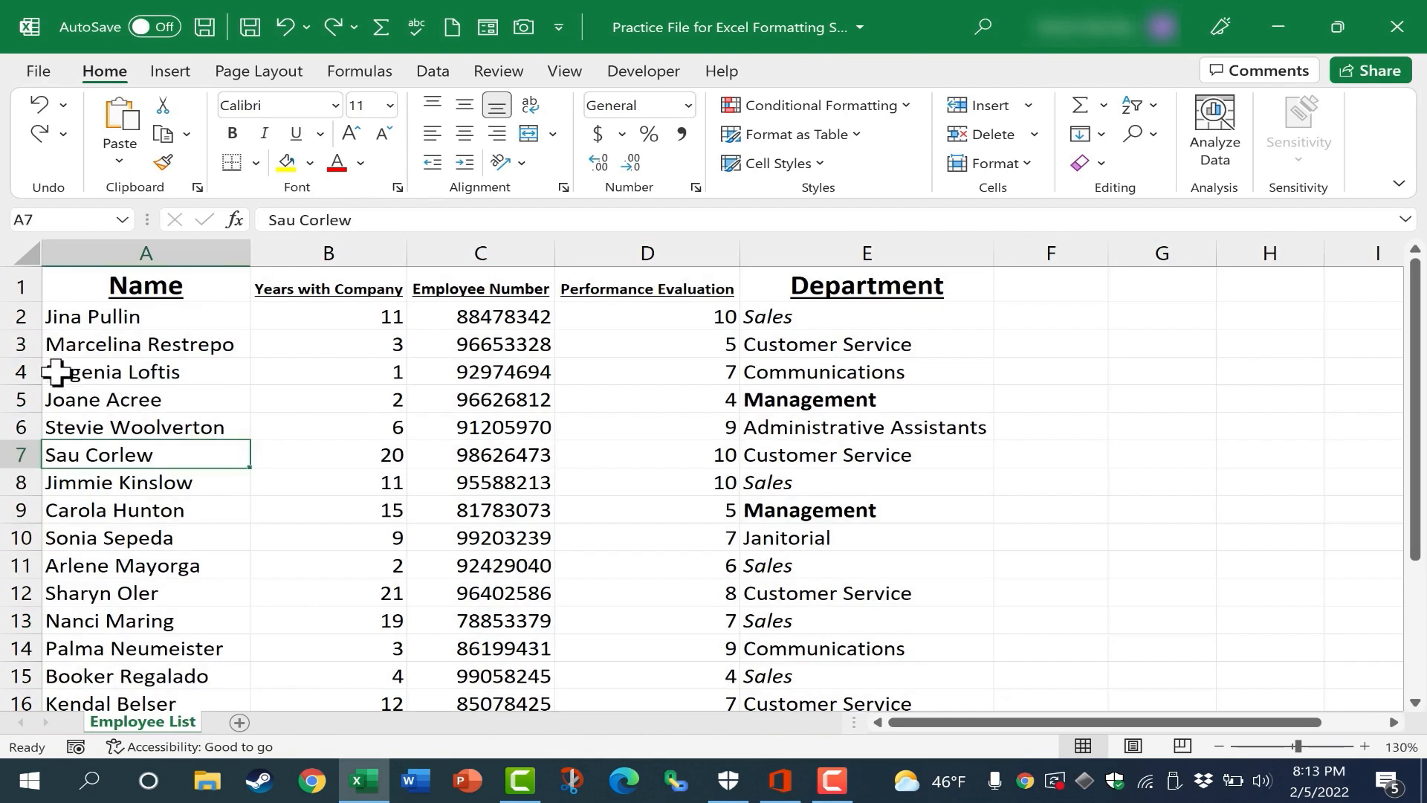
left_click(133, 372)
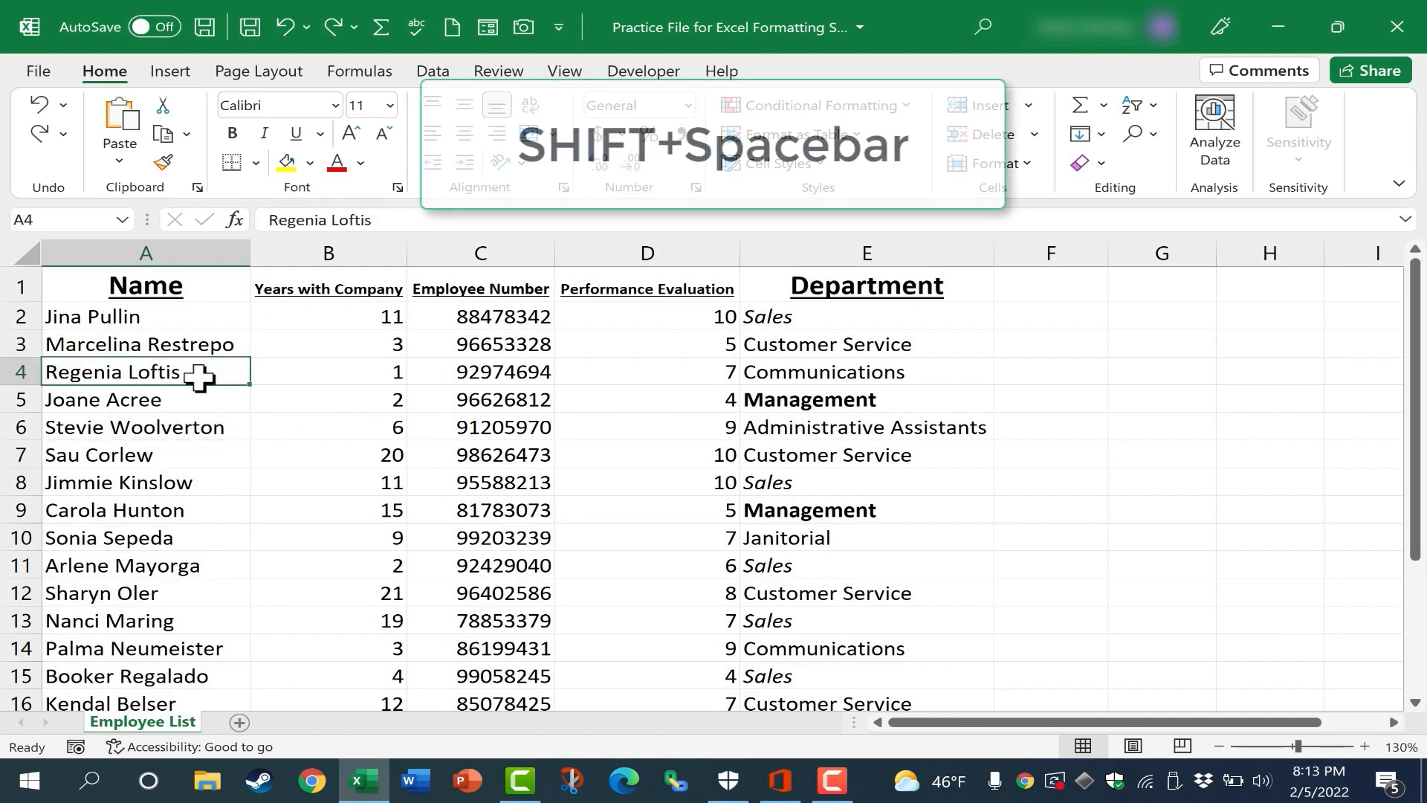
key("shift+space")
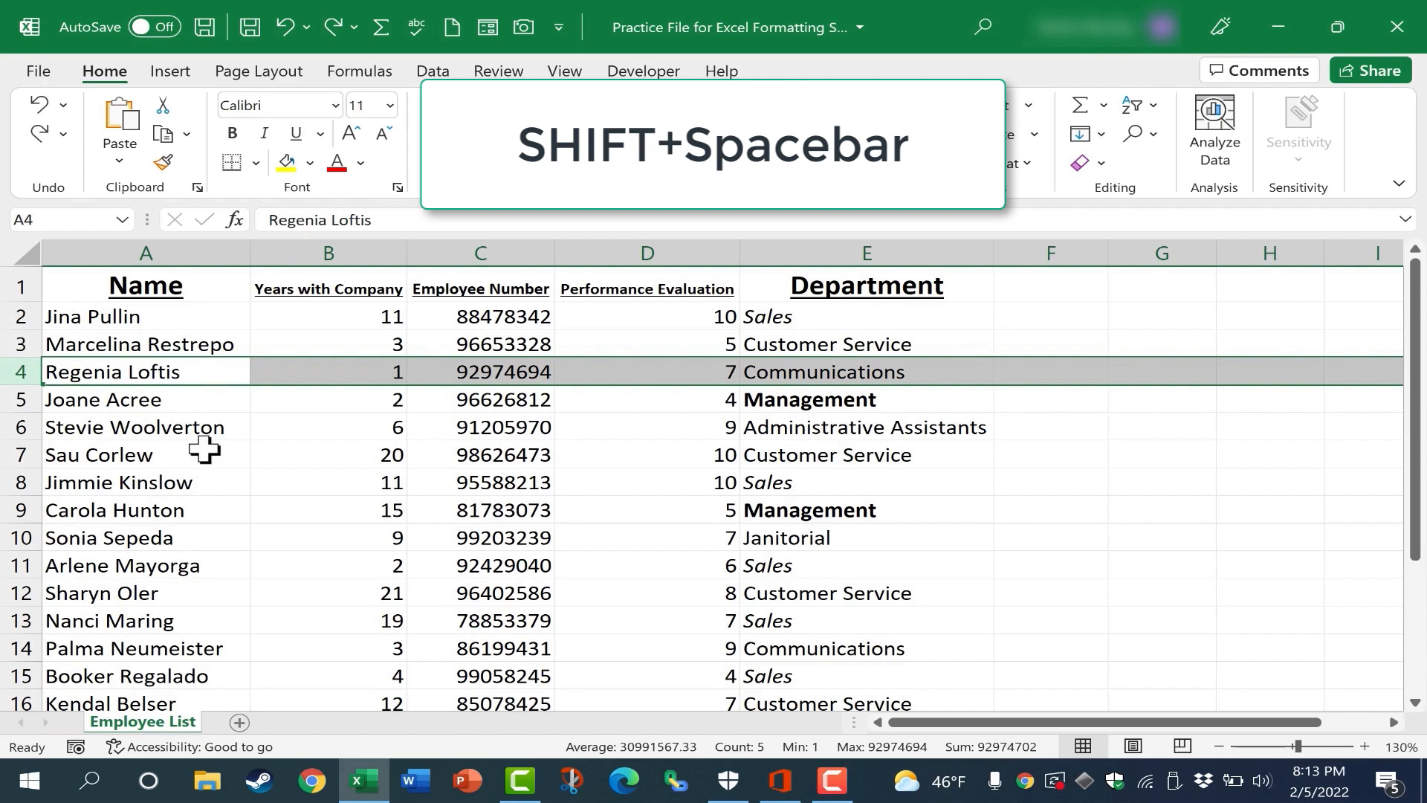
left_click_drag(915, 726, 842, 782)
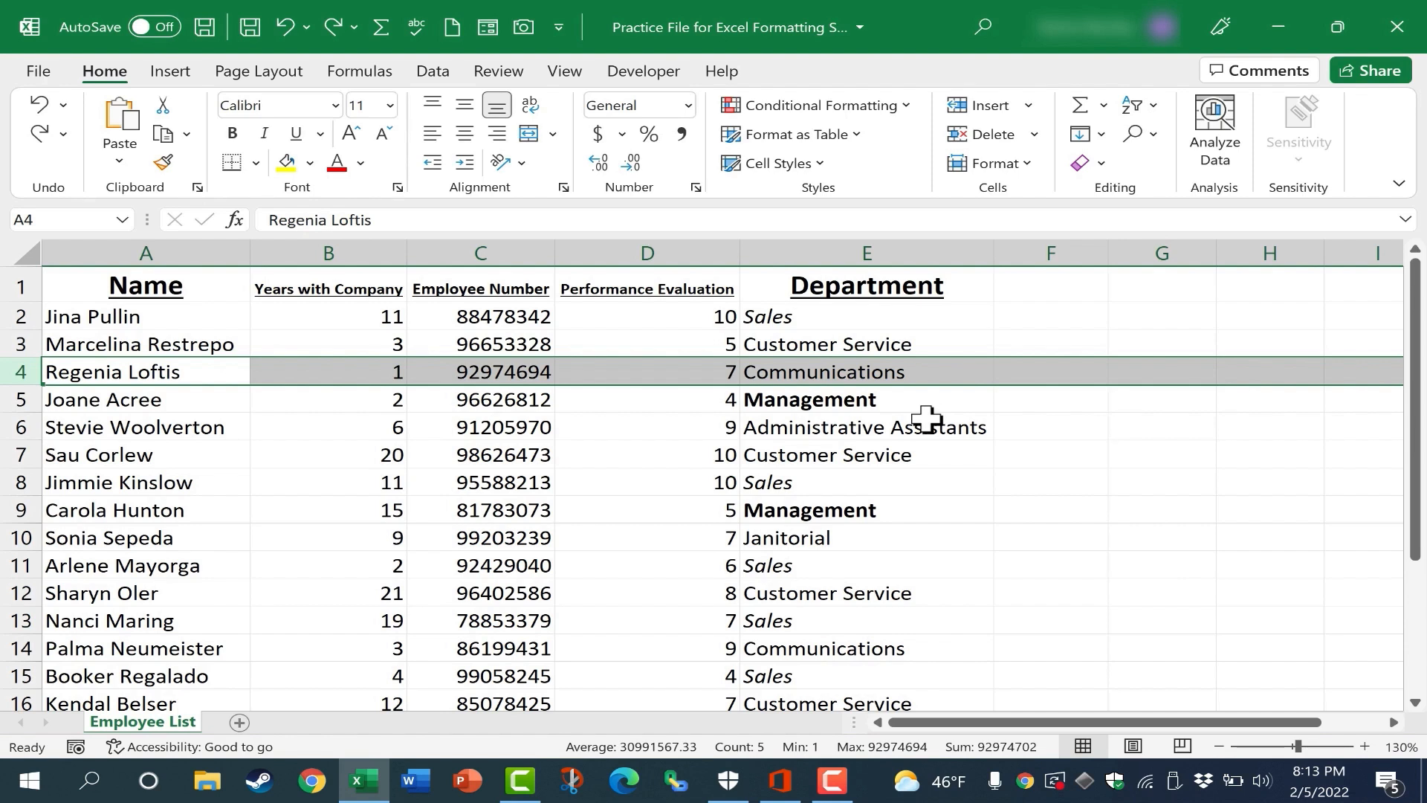
key("ctrl+b")
key("ctrl+u")
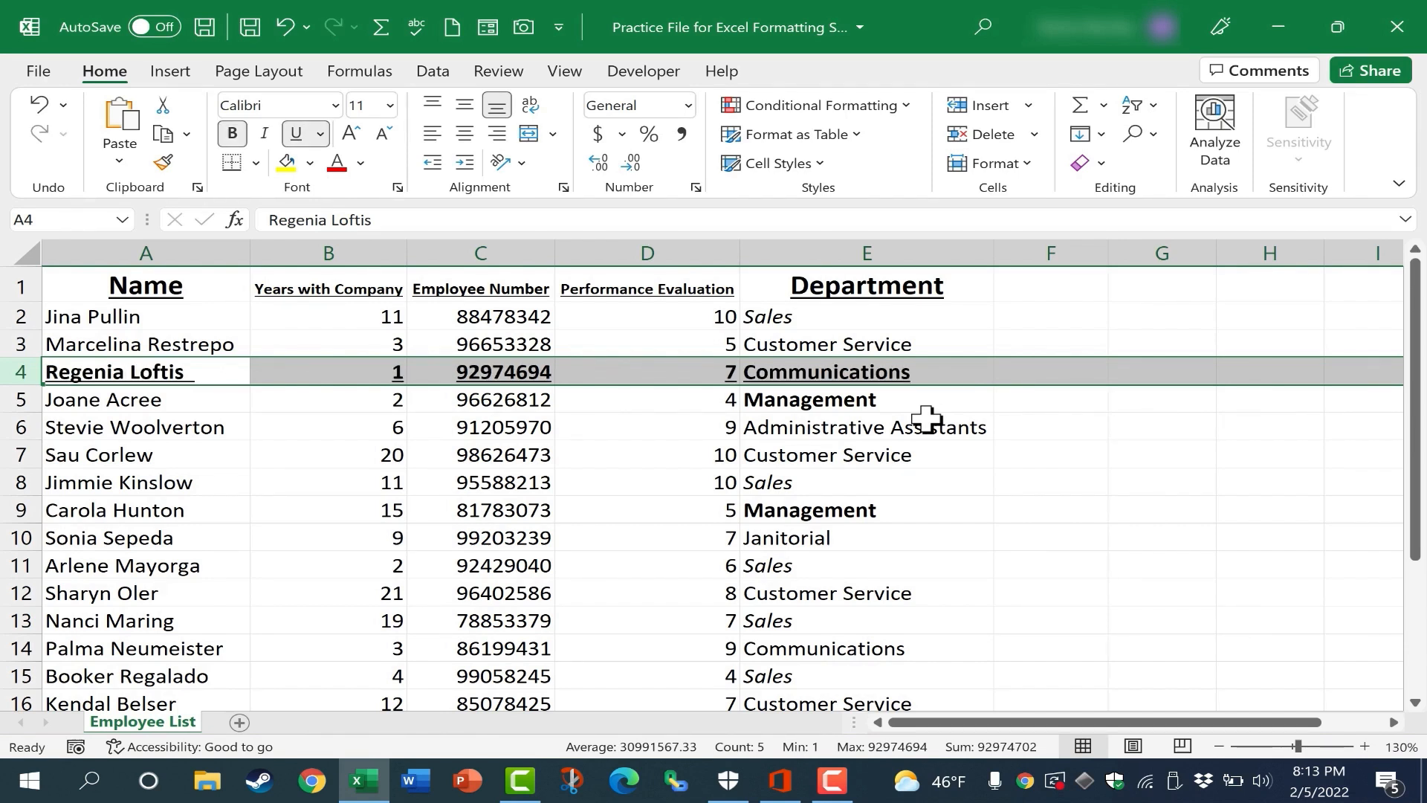
key("ctrl+i")
key("ctrl+z")
key("ctrl+z")
key("ctrl+z")
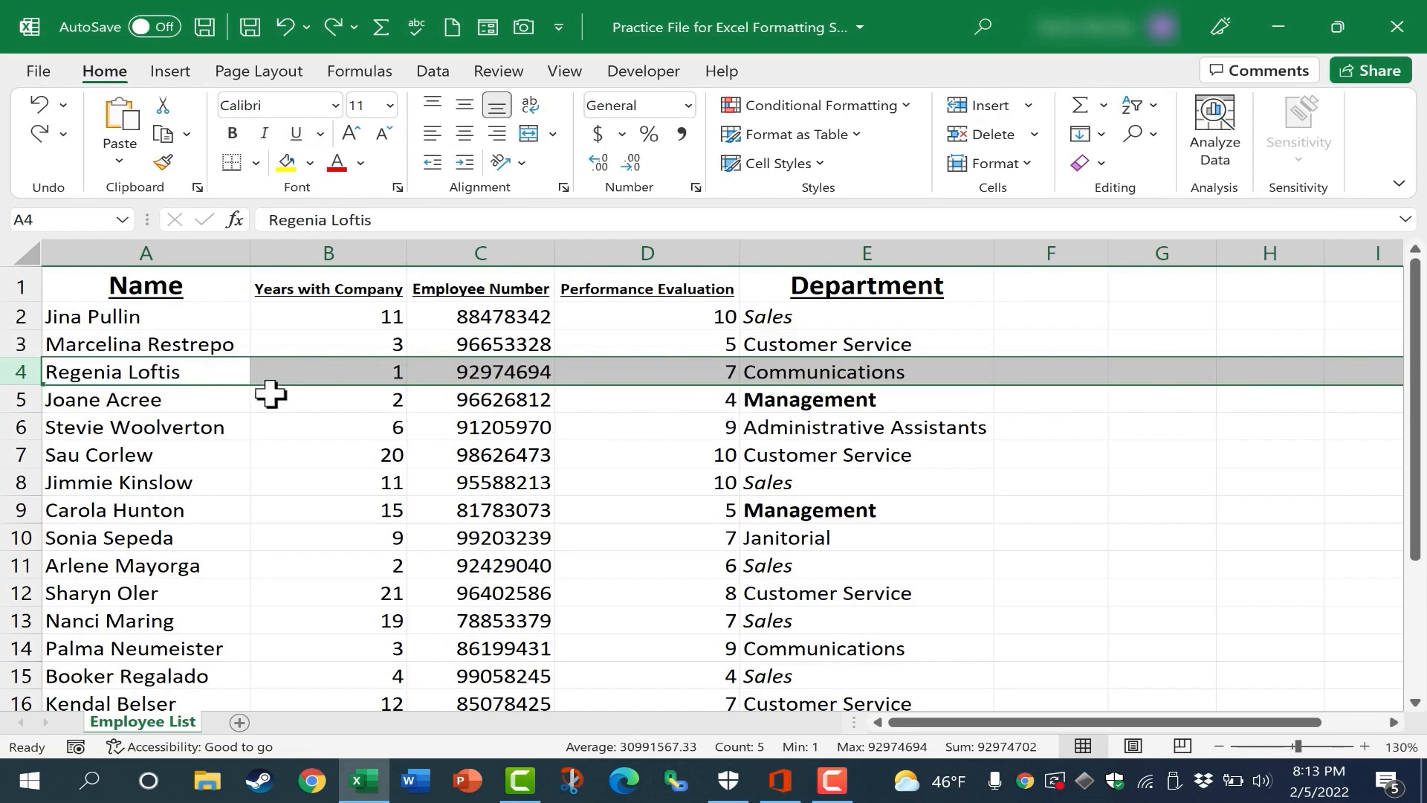
- Underline the whole of column A, starting from cell A3, and undo that formatting
left_click(175, 344)
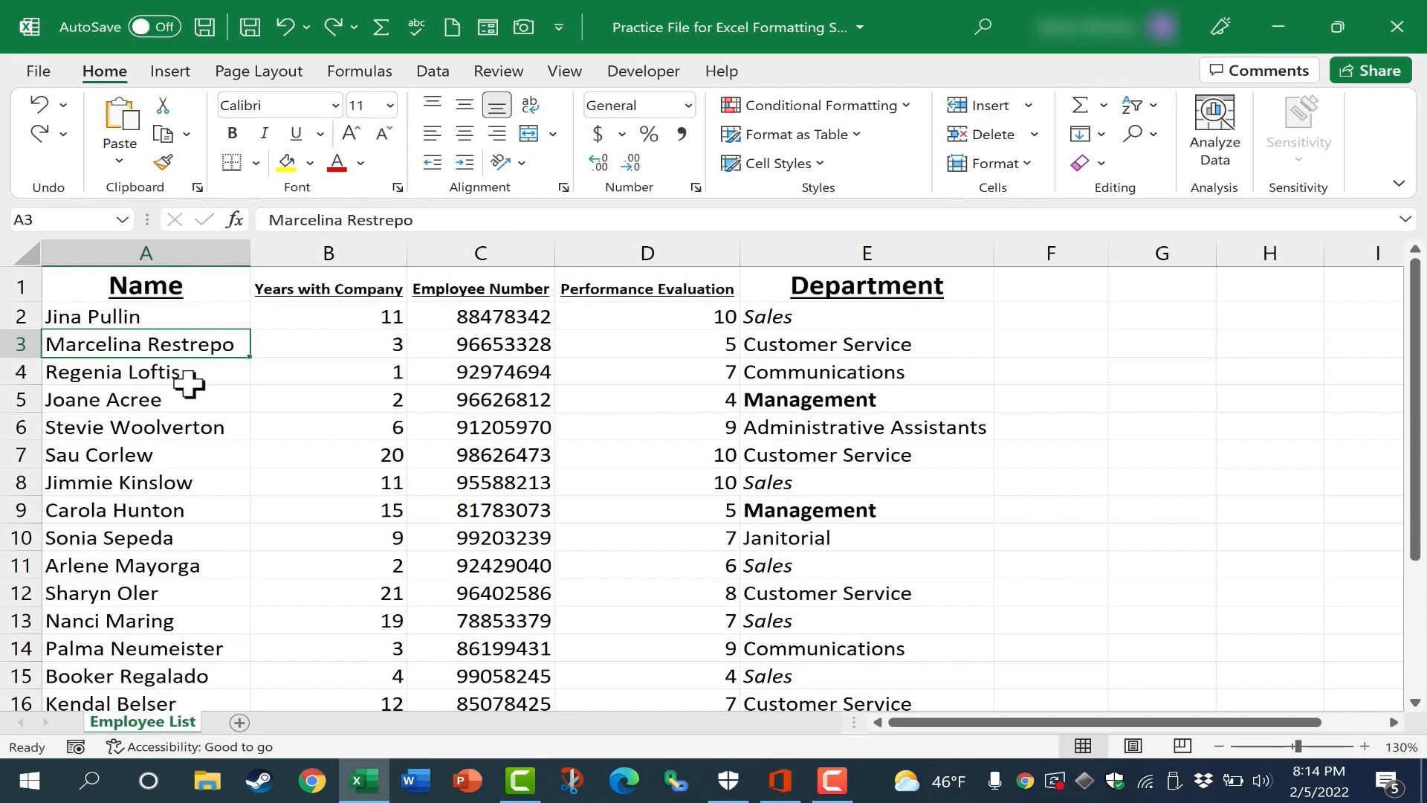
key("ctrl+space")
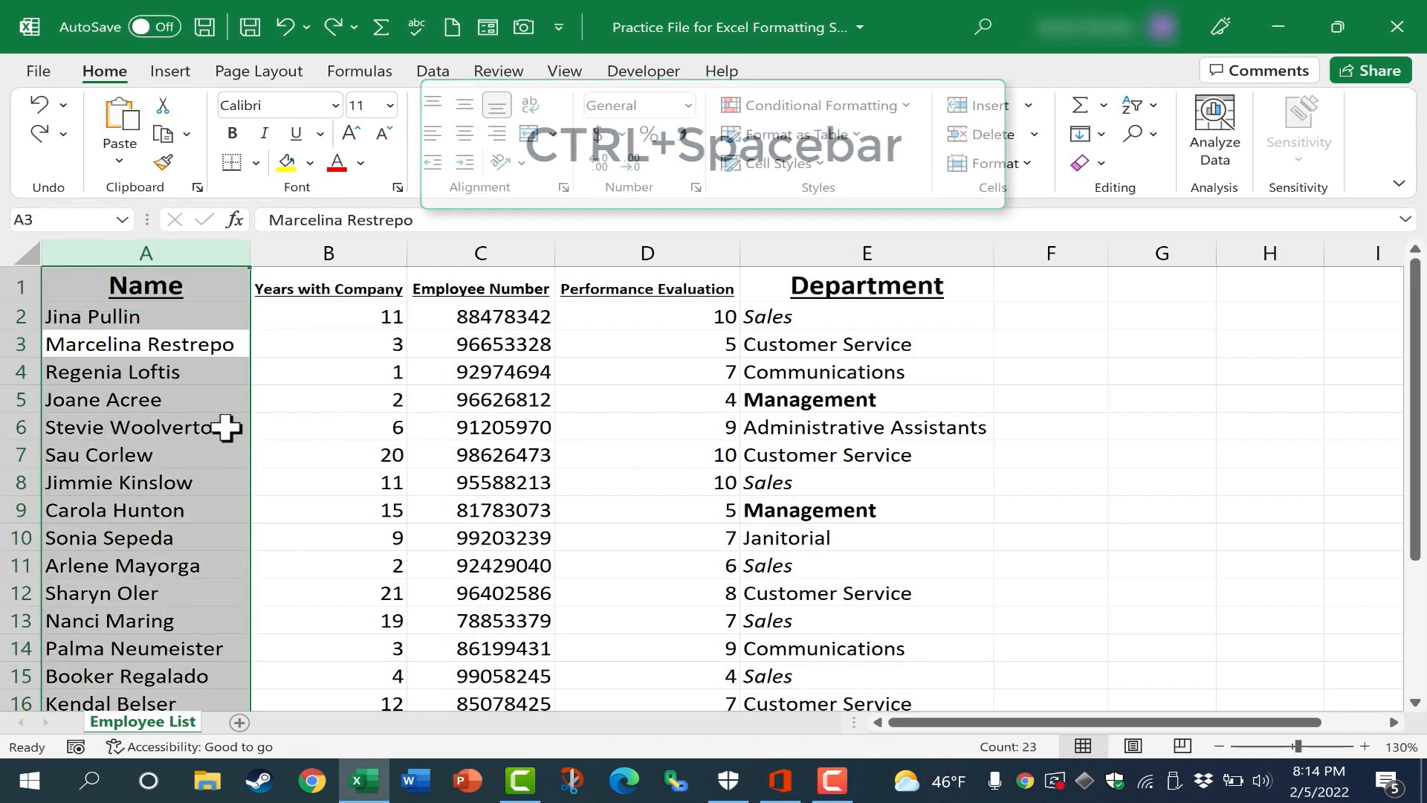
key("ctrl+u")
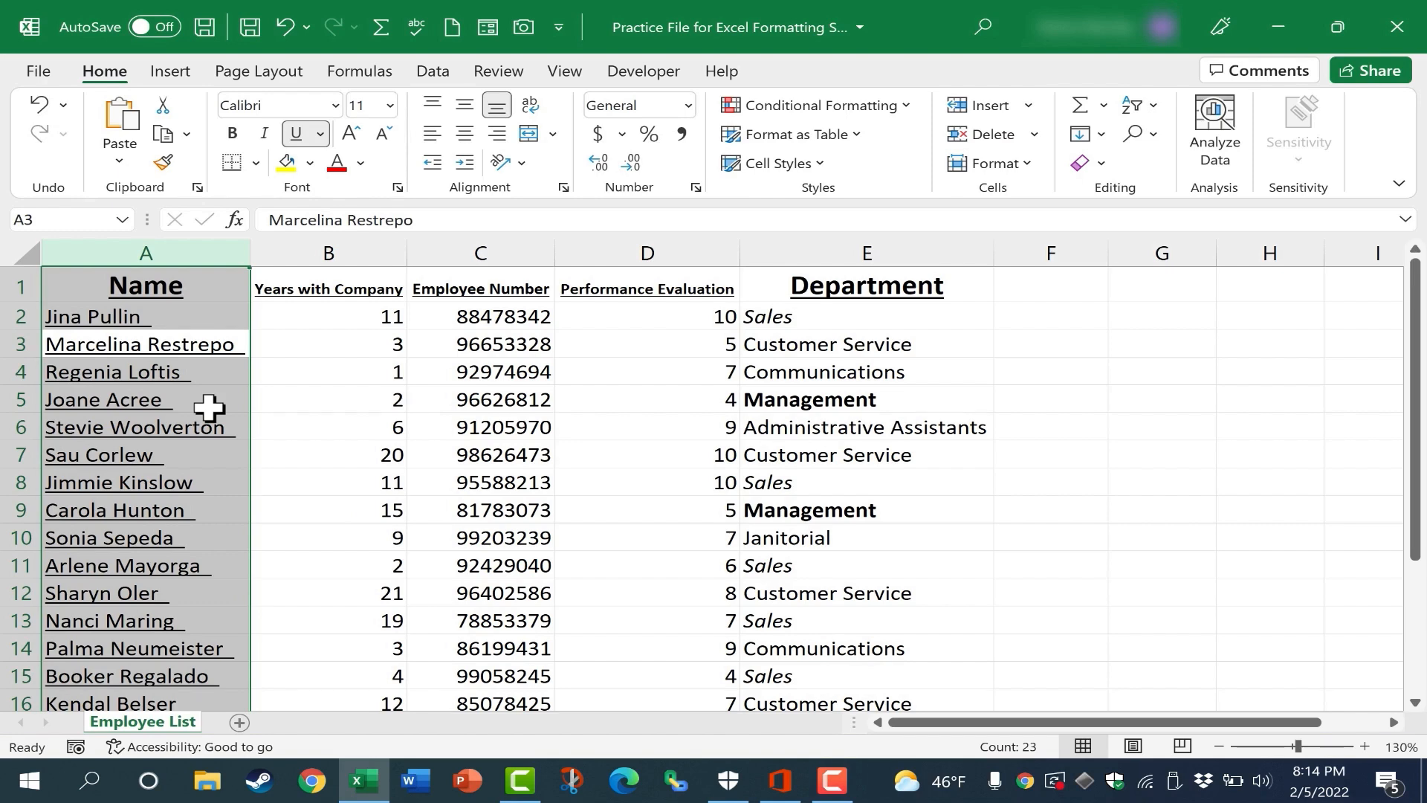
key("ctrl+z")
- Hide row 5 and the Employee Number column C
left_click(209, 406)
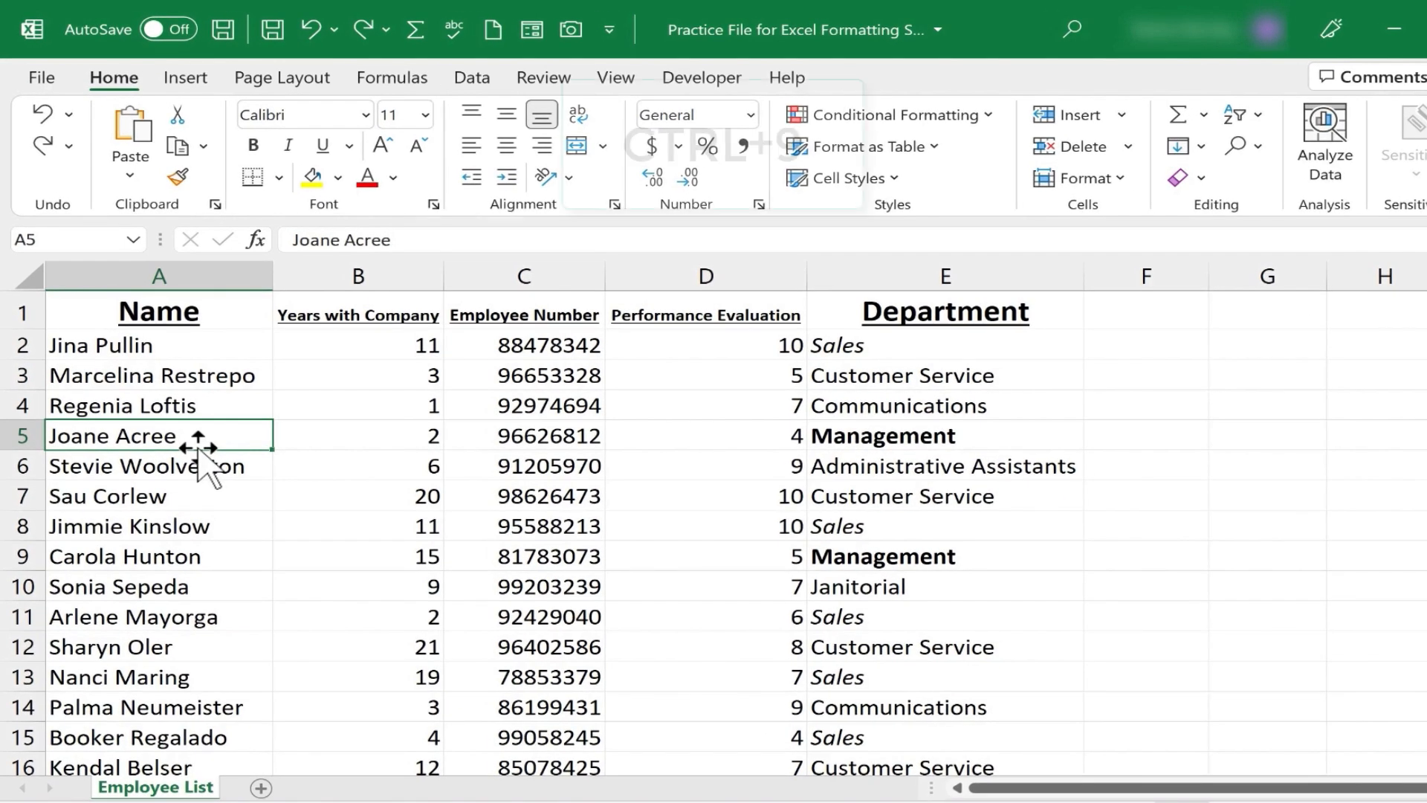
key("ctrl+9")
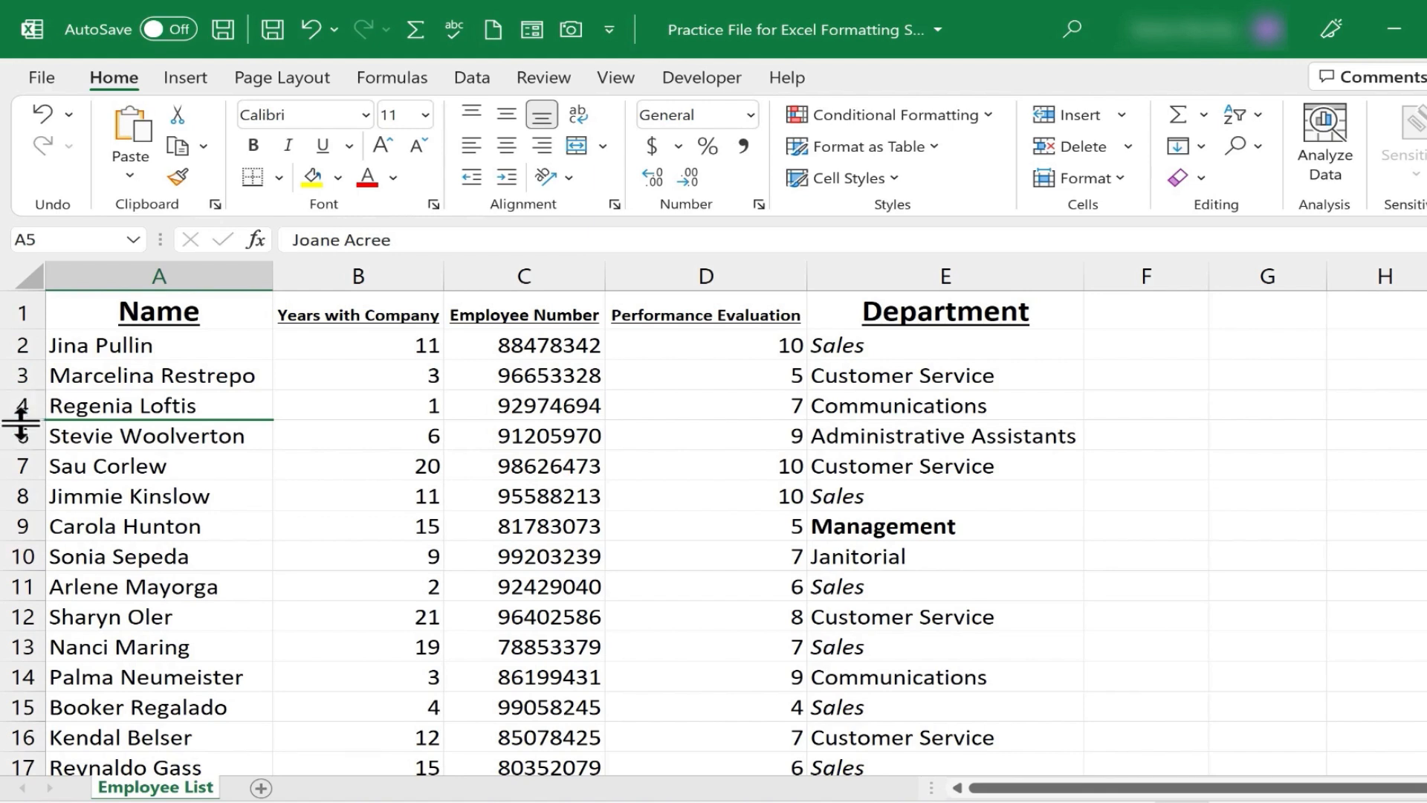
left_click(151, 395)
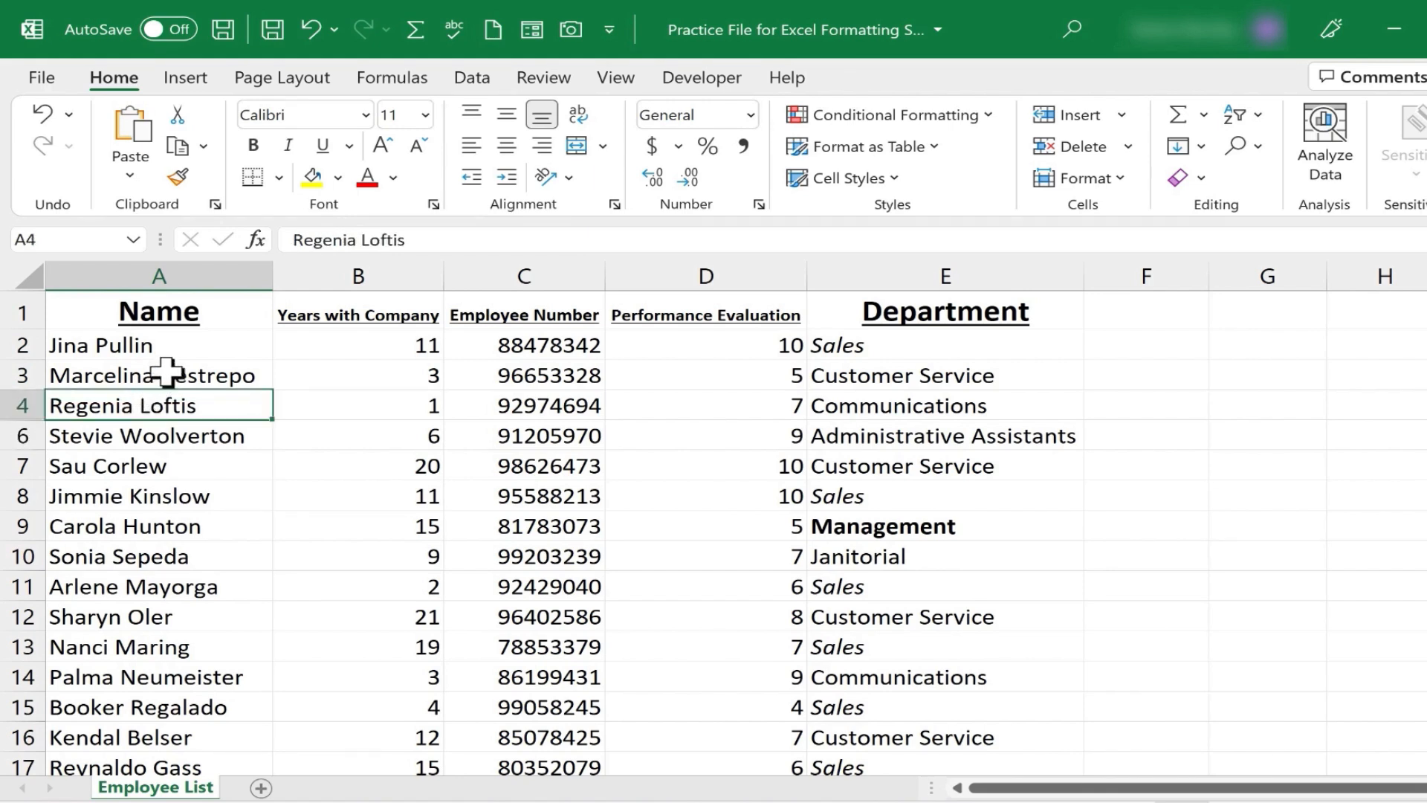
left_click(143, 372)
left_click(558, 378)
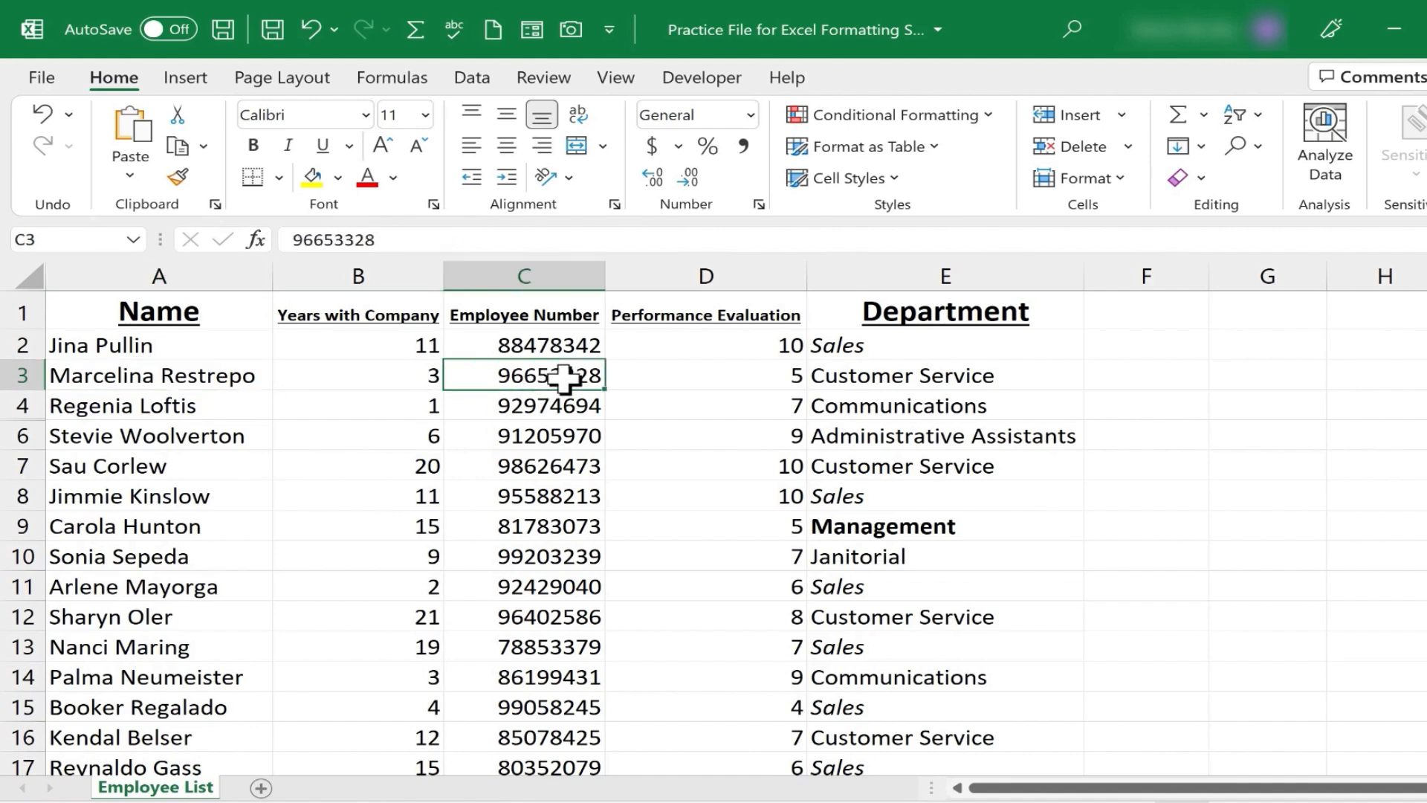
key("ctrl+0")
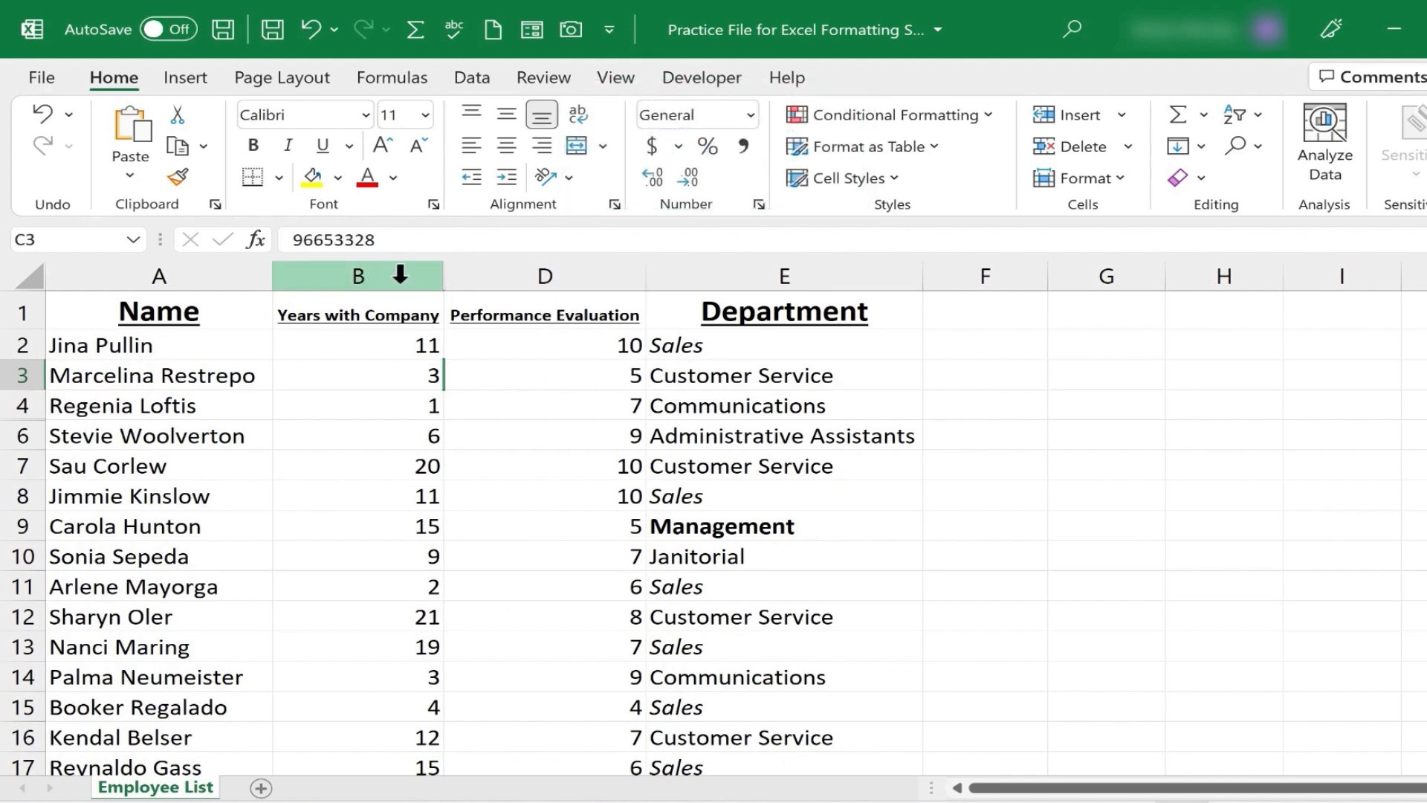
- Unhide the Employee Number column C by selecting its neighbouring columns B and D, and clear the selection
mouse_move(426, 266)
left_mouse_down()
mouse_move(478, 280)
mouse_move(452, 278)
left_mouse_up()
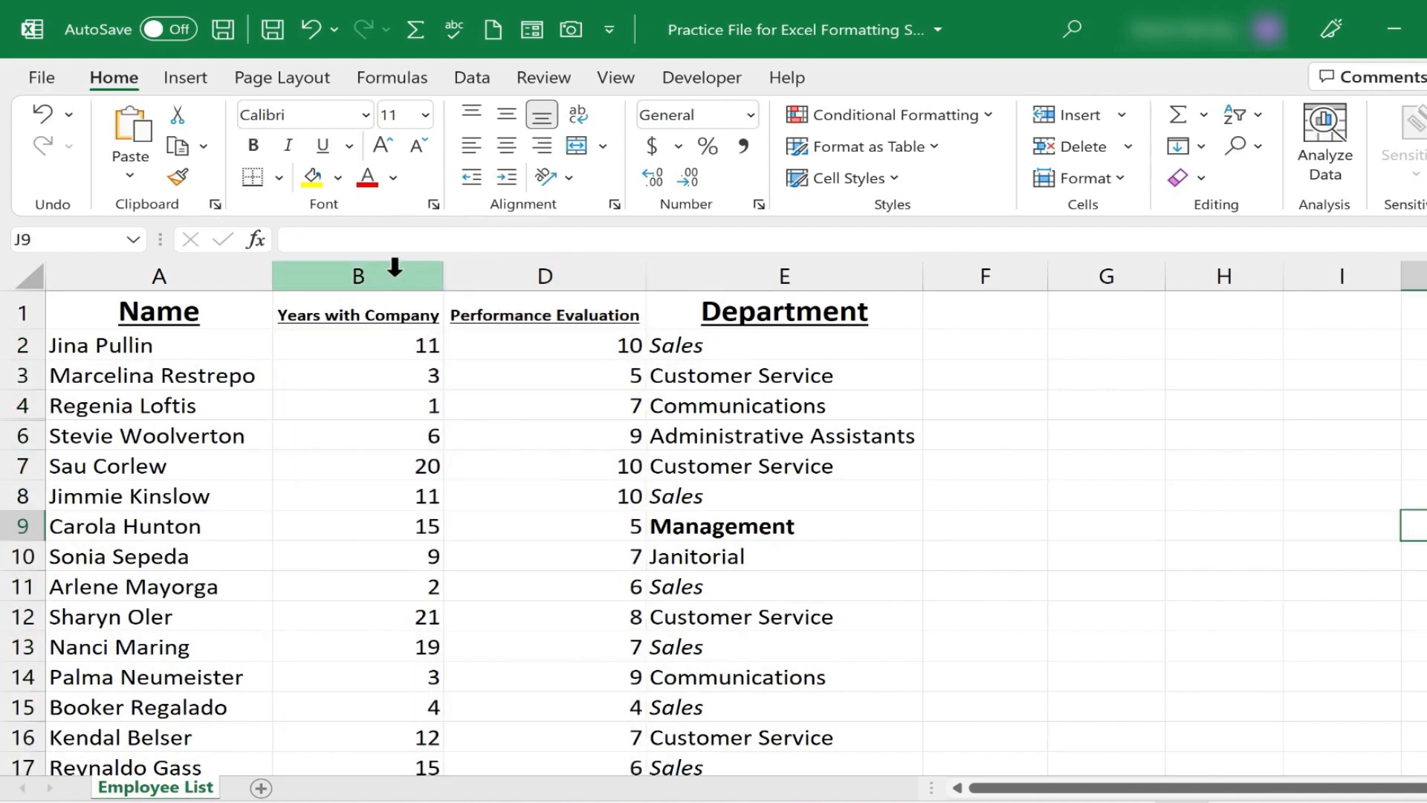
left_click_drag(395, 266, 493, 281)
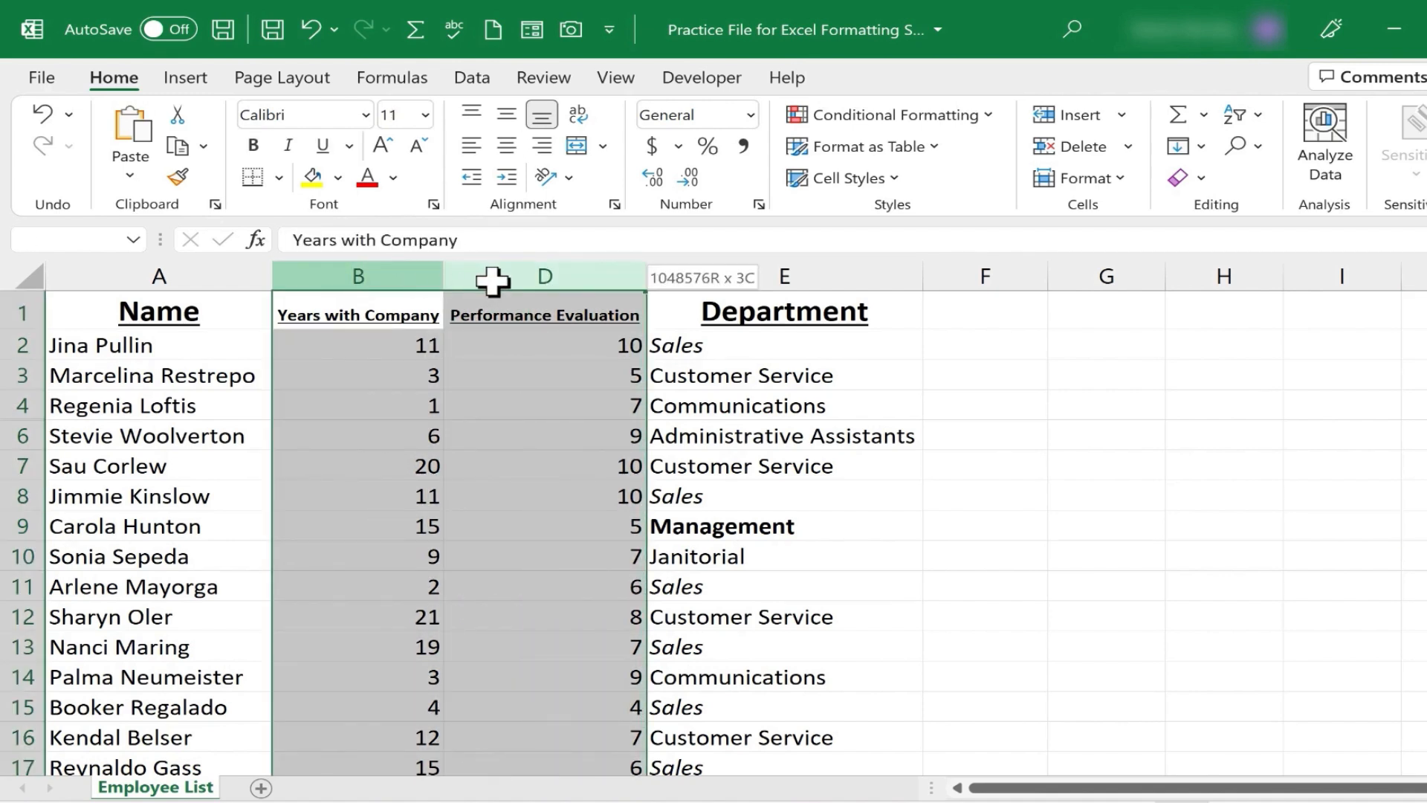
right_click(439, 274)
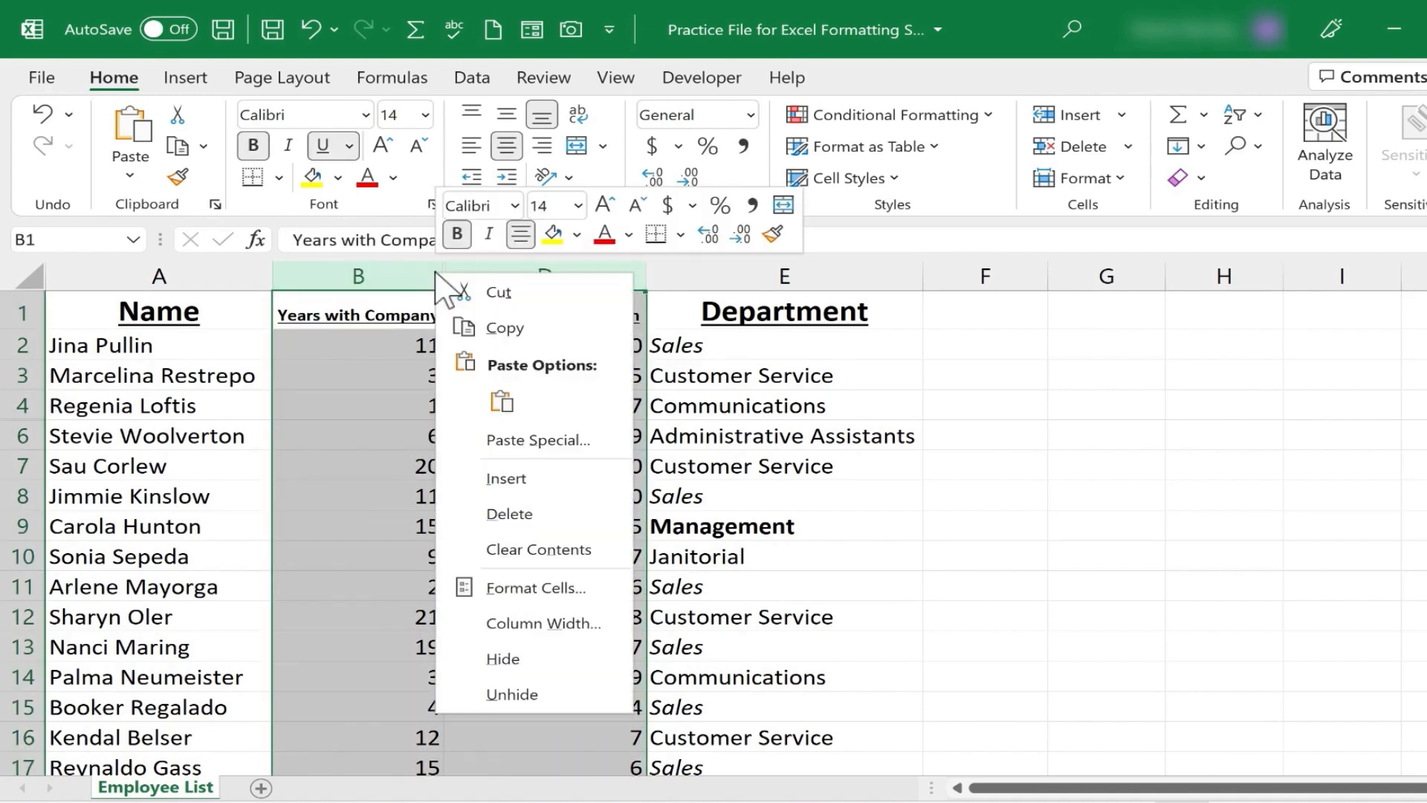
left_click(537, 694)
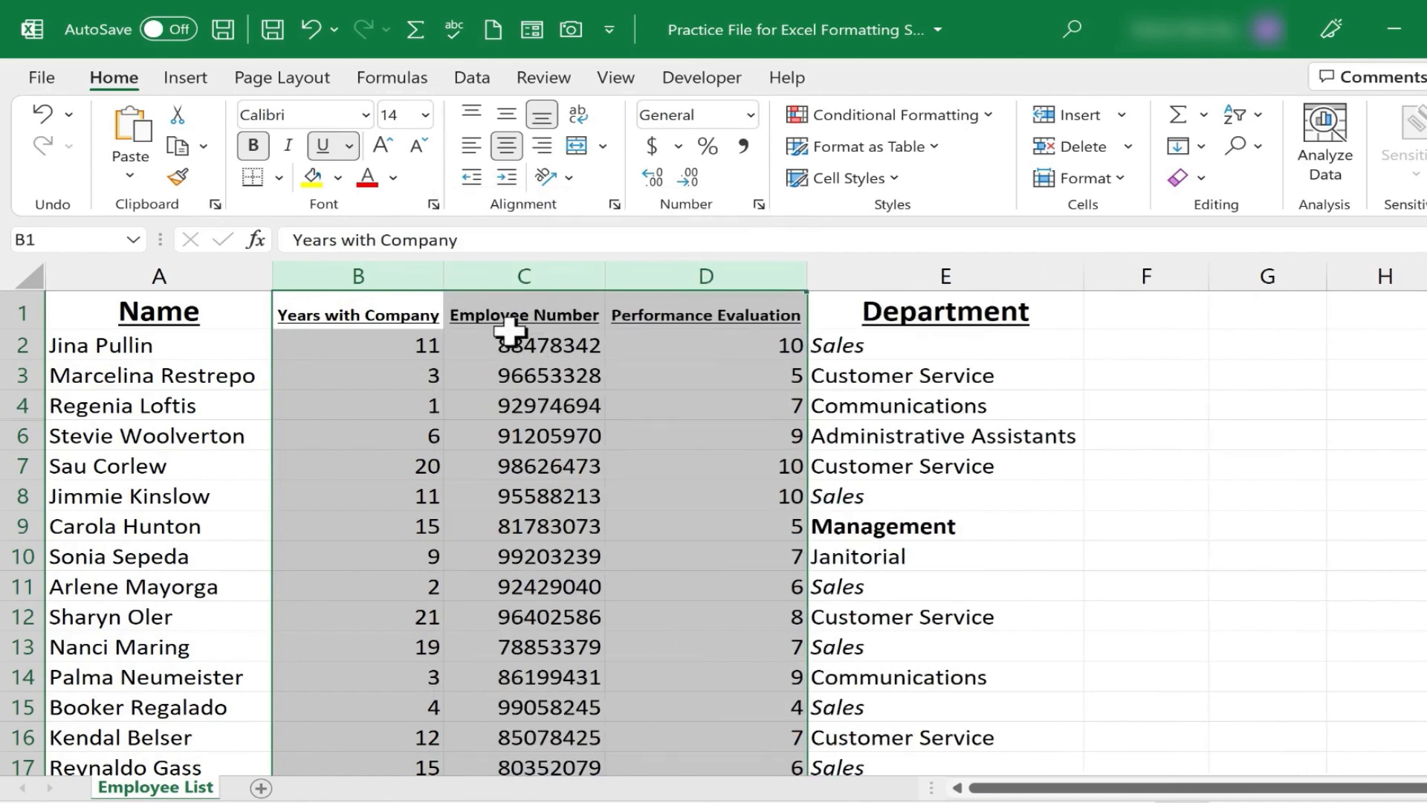
left_click(356, 553)
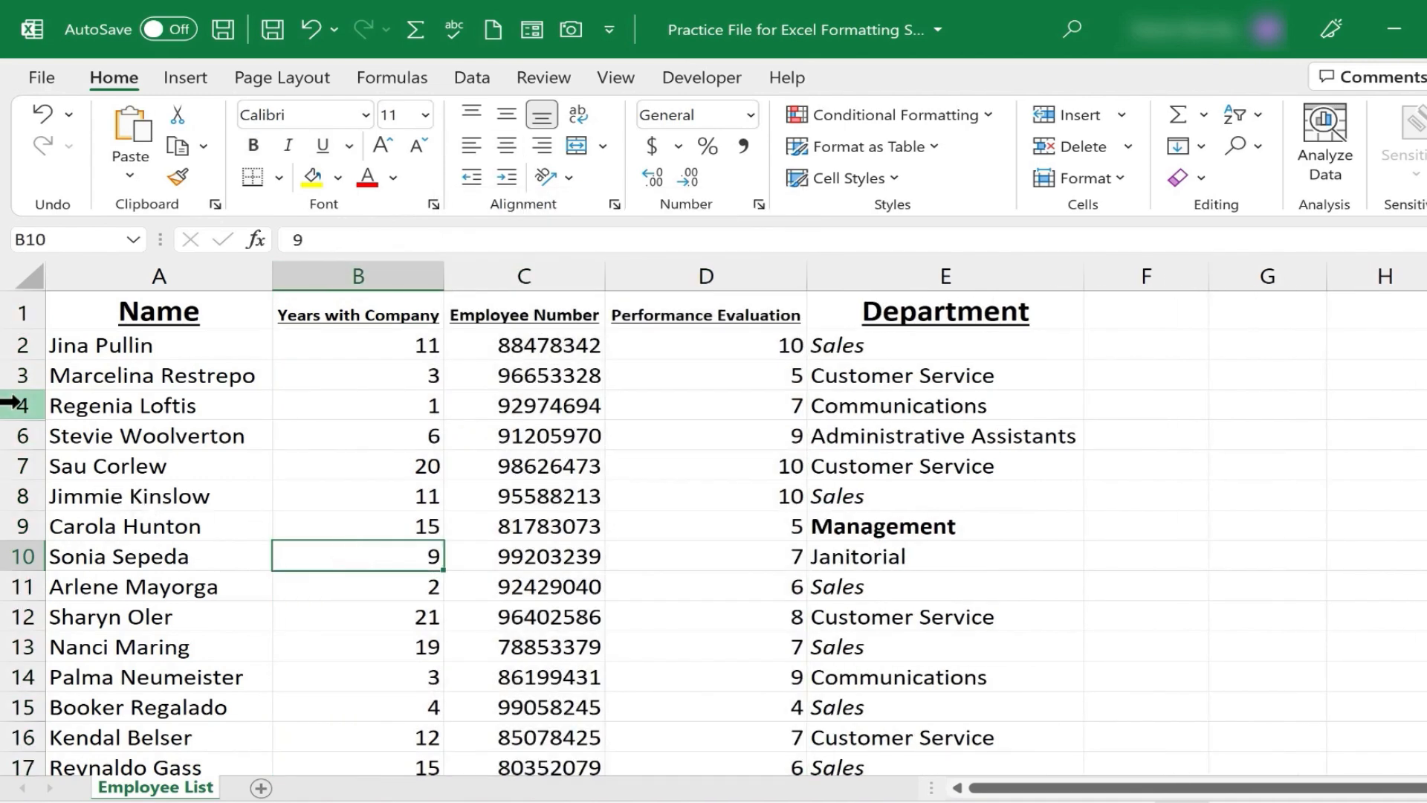
- Unhide row 5 by selecting its neighbouring rows 4 and 6, and clear the selection
left_click_drag(11, 406, 25, 443)
right_click(28, 438)
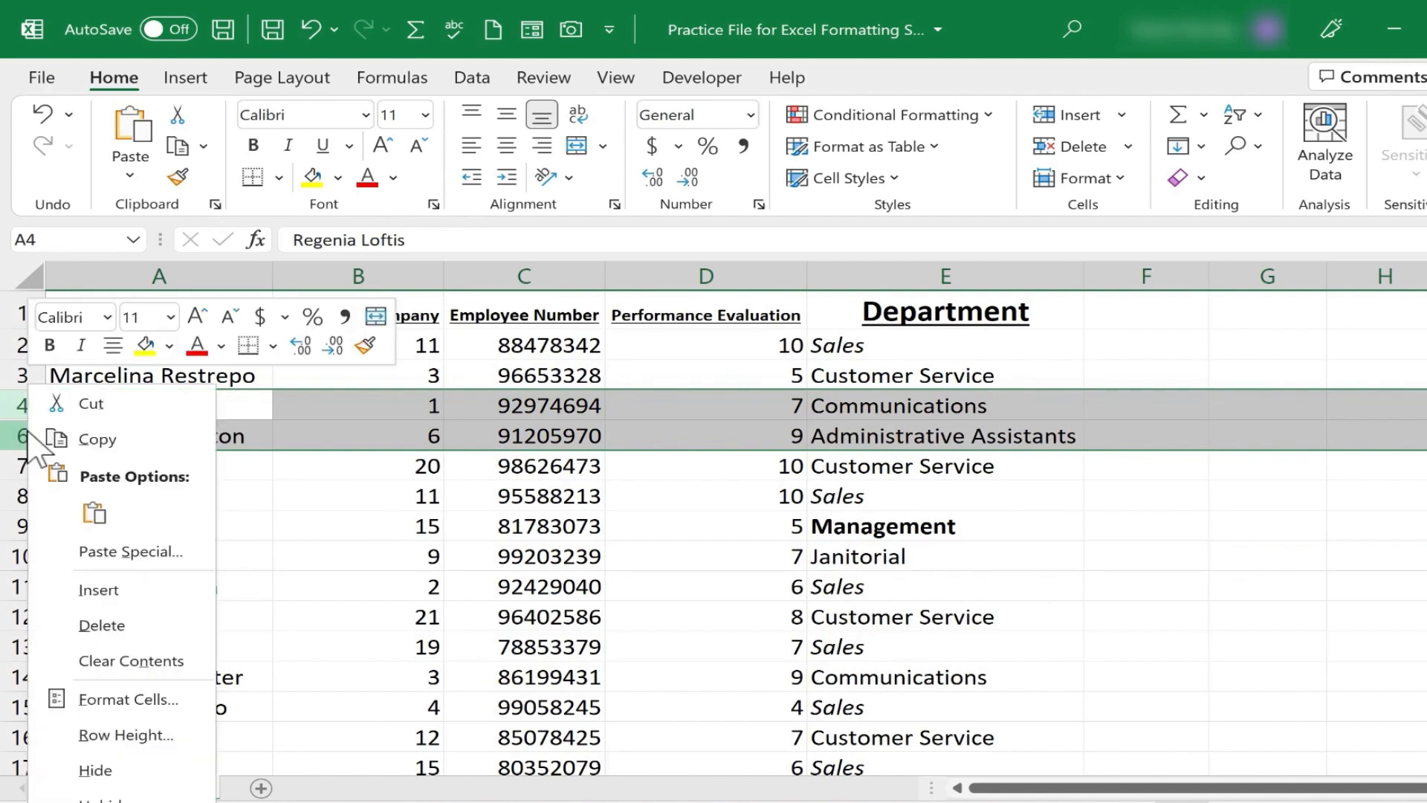
left_click(97, 799)
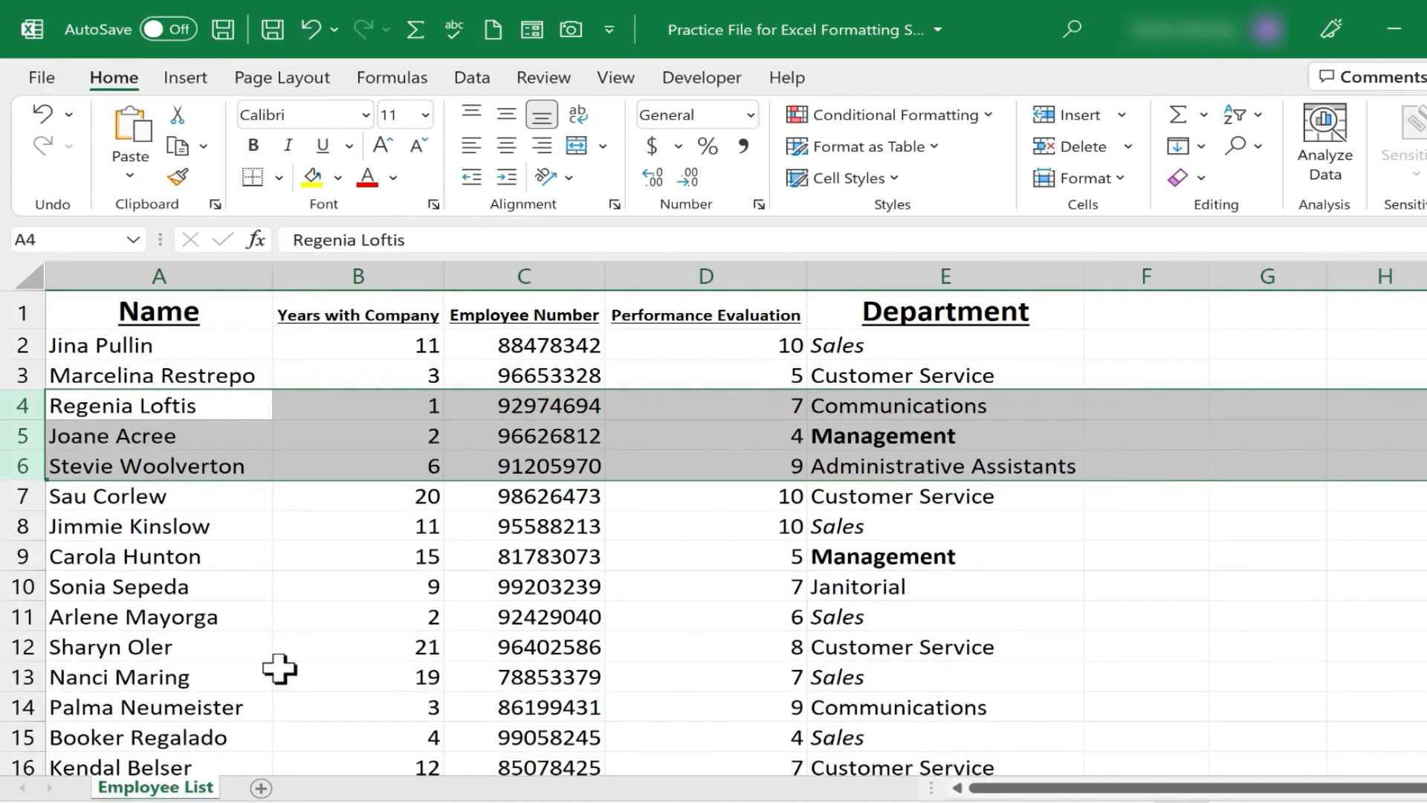
left_click(279, 669)
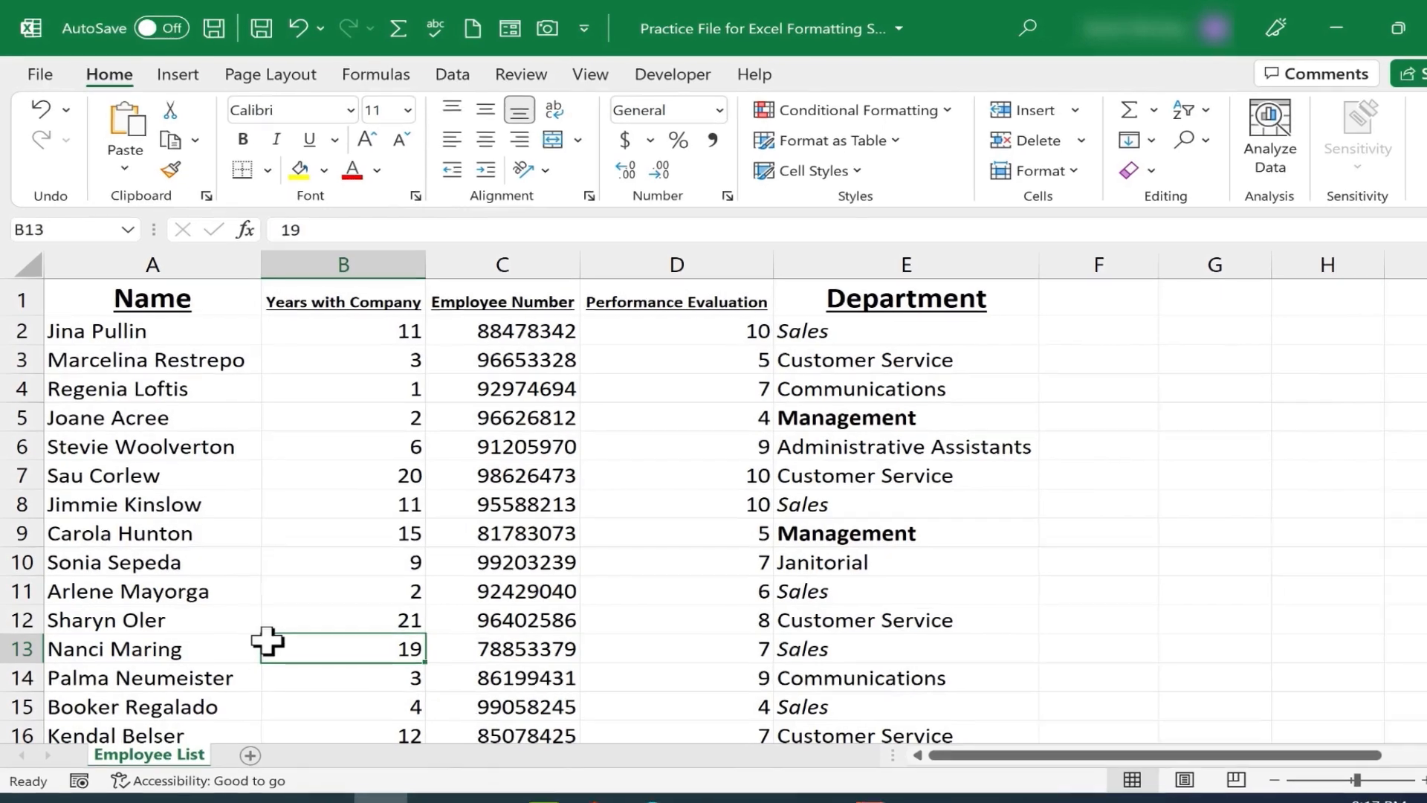